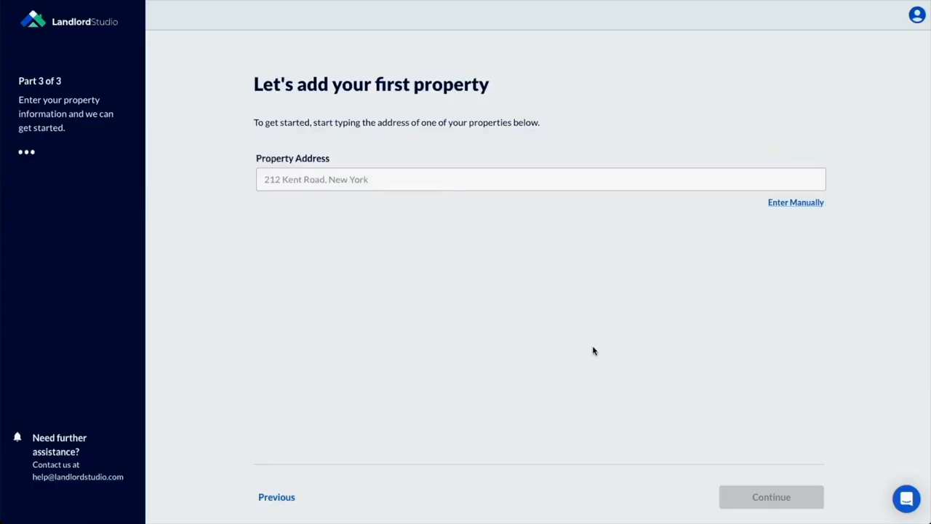
Begin entering the first property's address on onboarding part 3.
click(434, 178)
text(89)
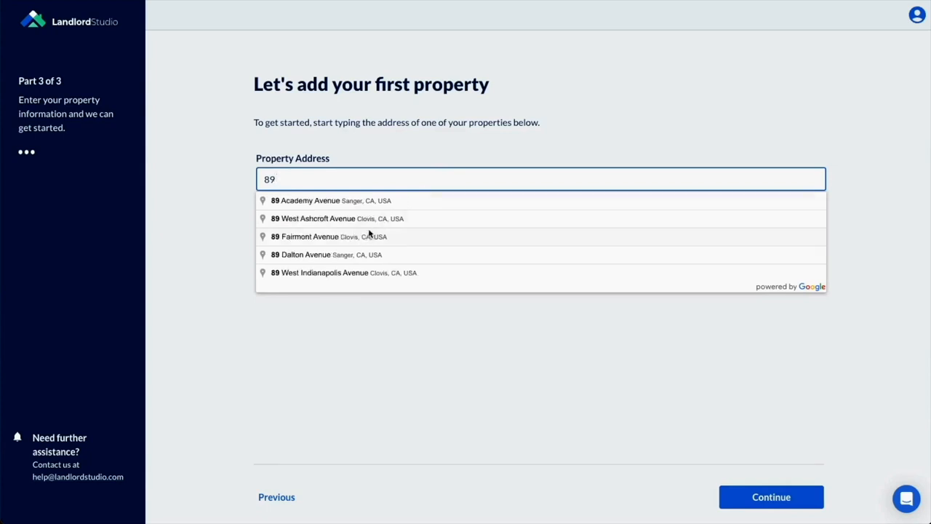
click(369, 203)
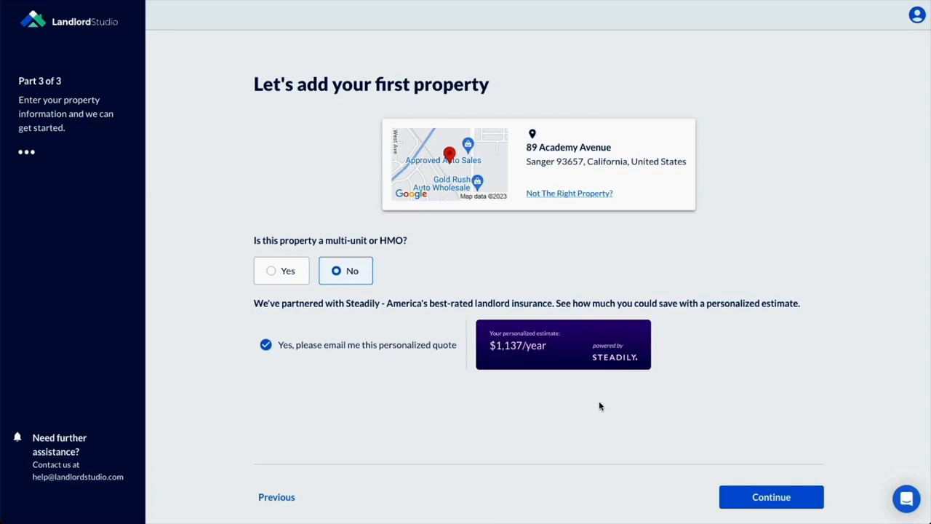
click(770, 501)
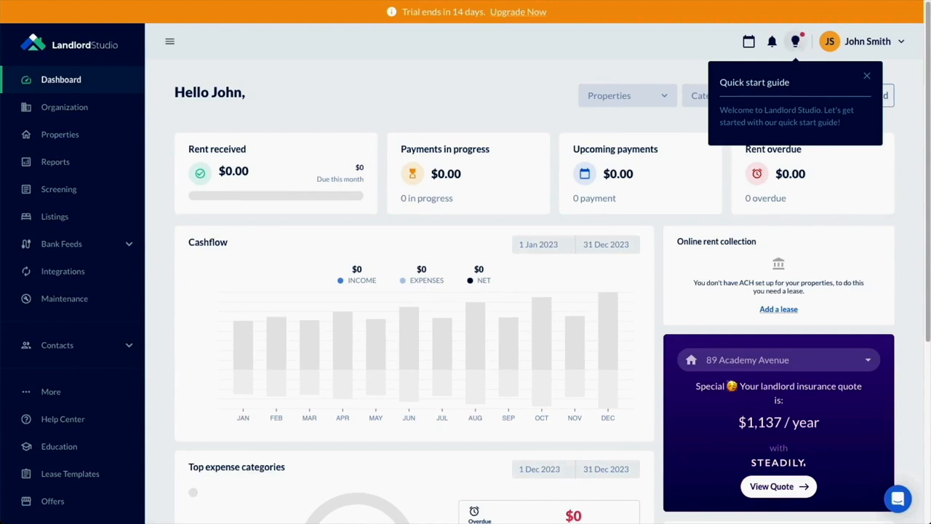
From the Quick start guide's Add an expense task, choose to create expenses by CSV import.
click(798, 42)
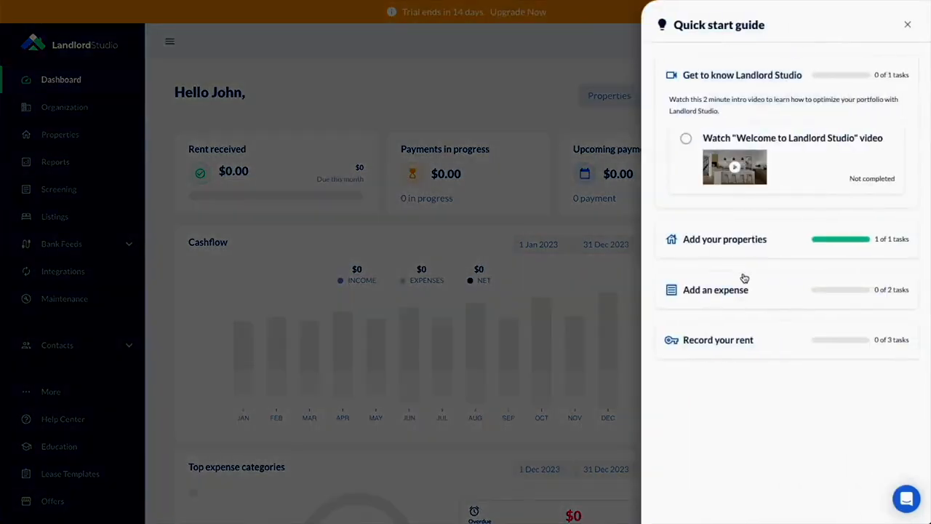
click(752, 246)
click(759, 352)
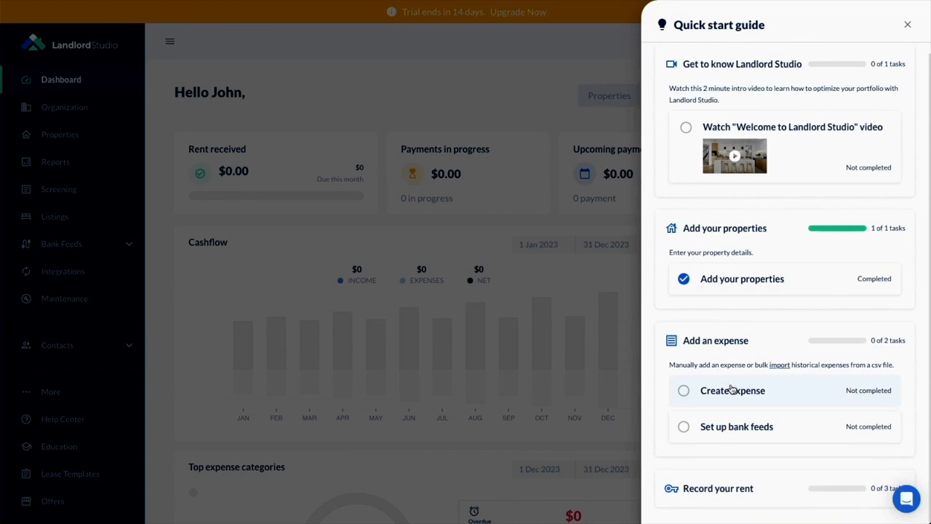
click(776, 388)
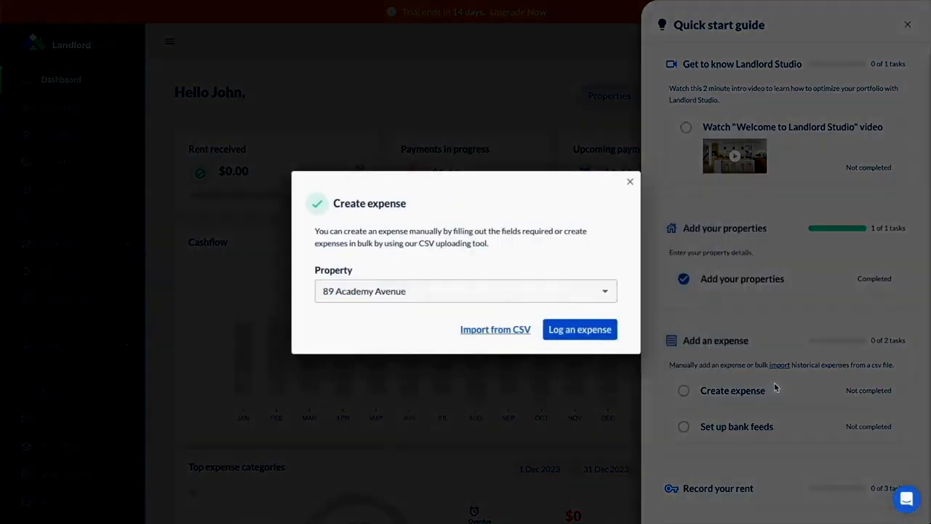
click(502, 328)
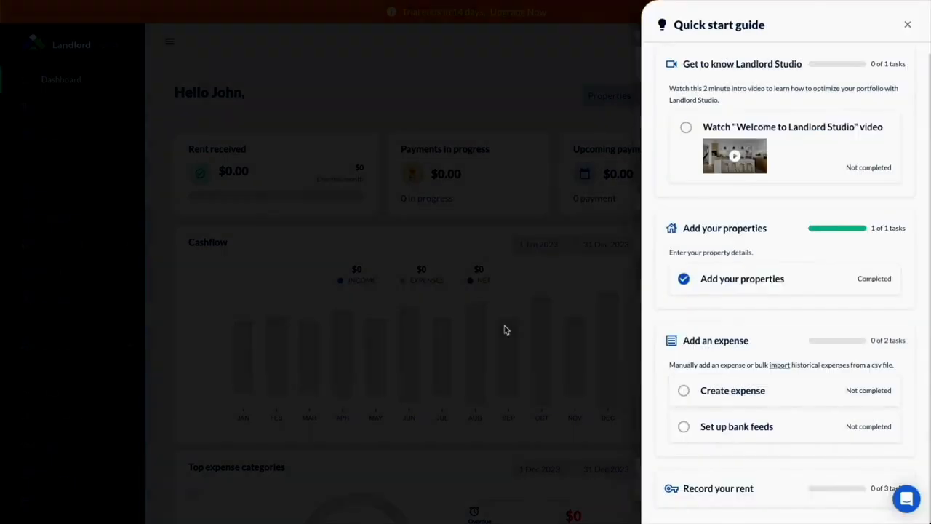
Upload the expenses CSV with MM/DD/YYYY dates, mapping Paid by Tenant? to Payable by Tenant?
click(538, 306)
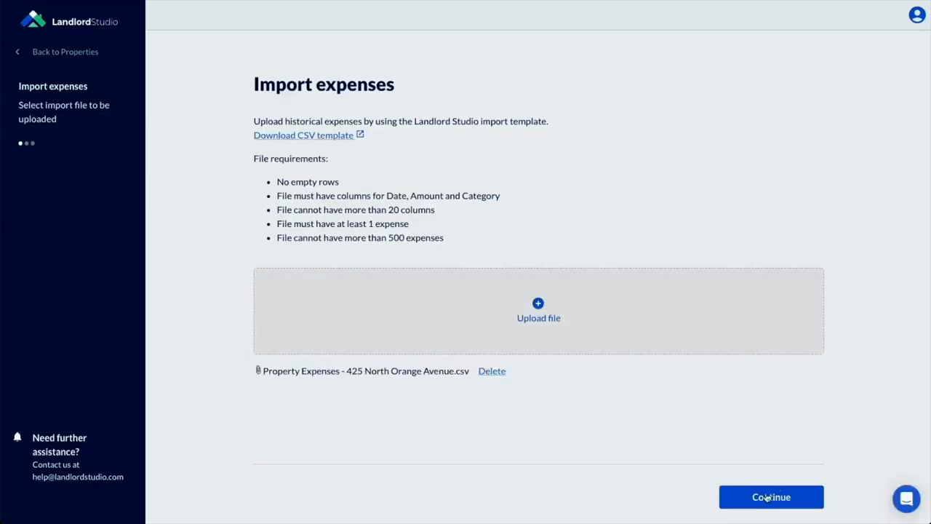
click(768, 498)
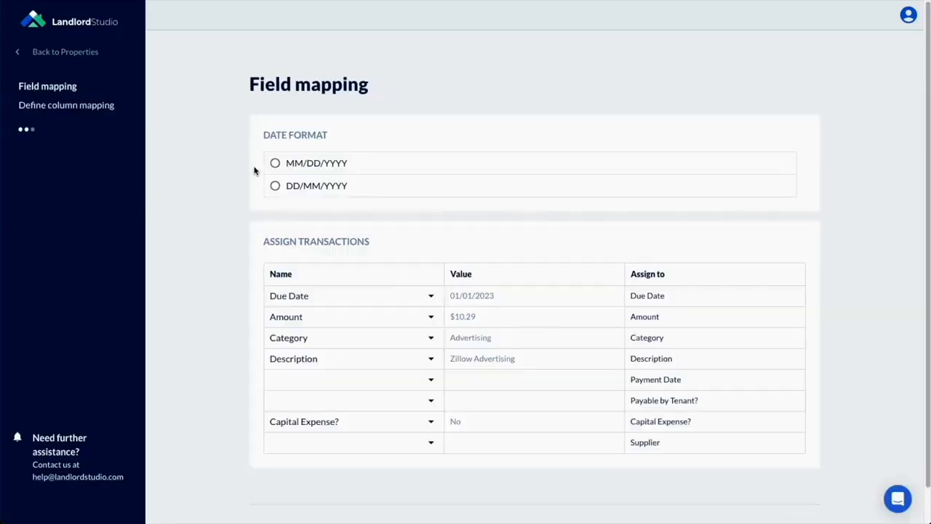
click(276, 164)
click(432, 403)
click(402, 477)
scroll(826, 457, down, 1)
Review and import the 17 ready expense records.
click(774, 501)
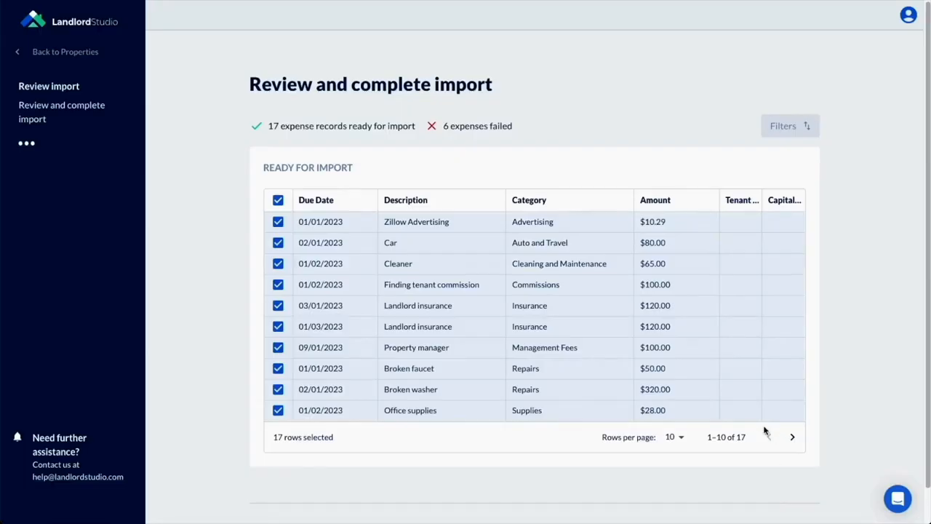
scroll(774, 454, down, 1)
click(776, 498)
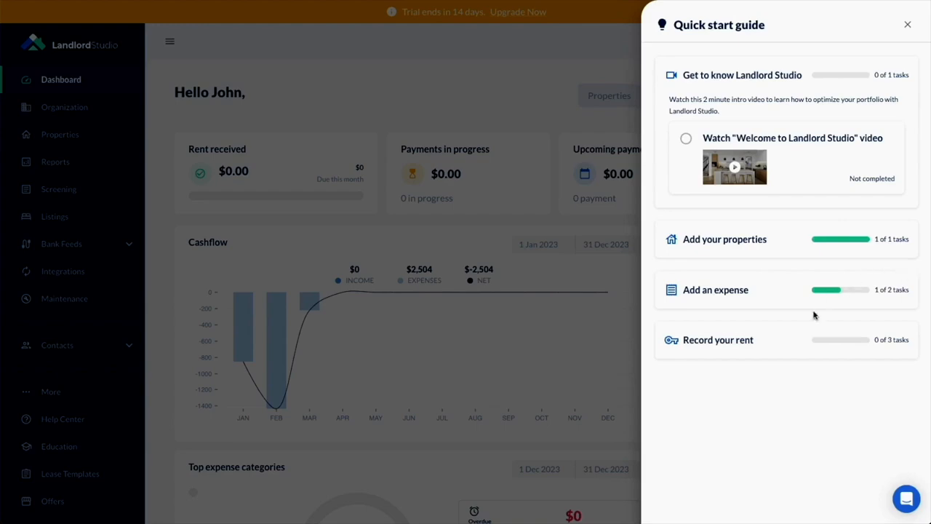
click(728, 340)
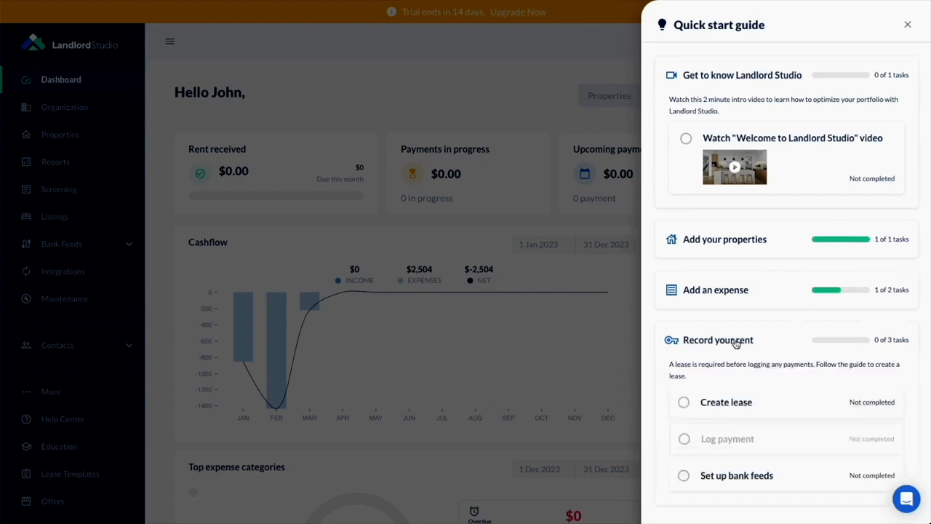
click(750, 405)
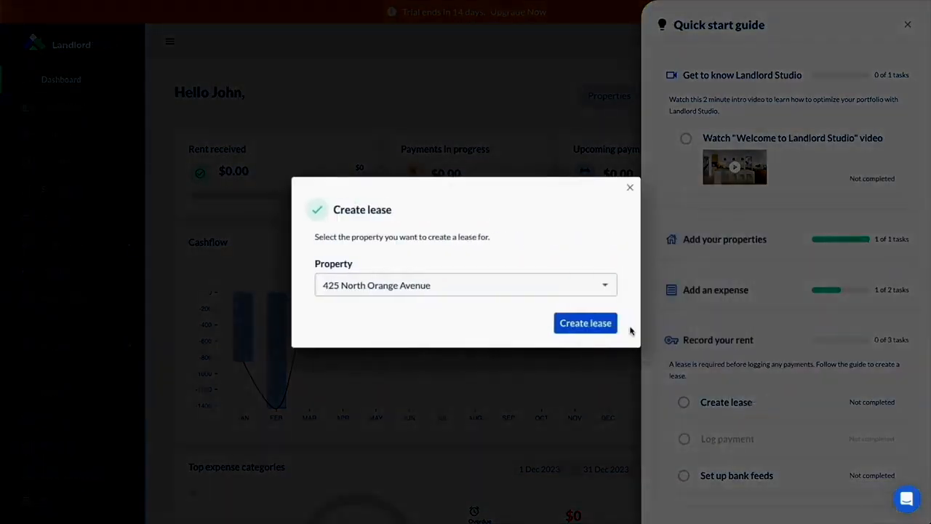
click(580, 328)
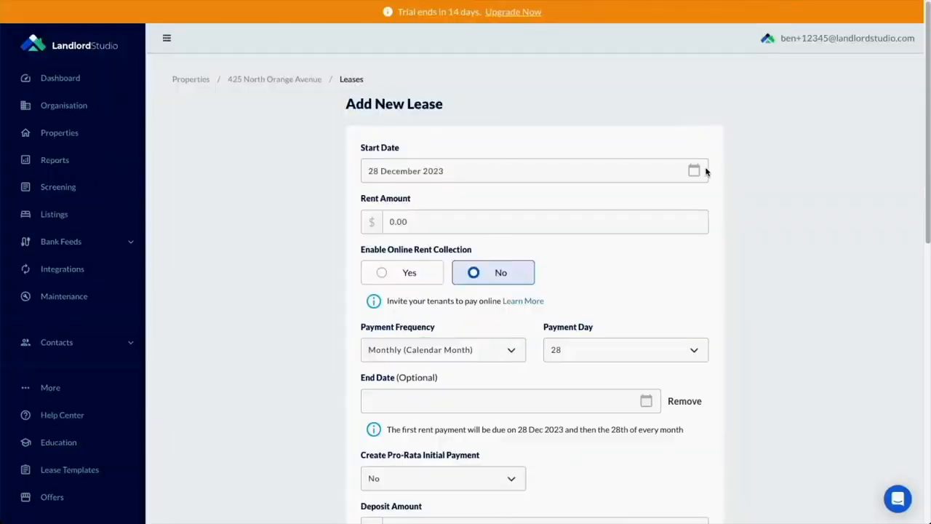
Set the lease start date to 13 April 2023.
click(662, 168)
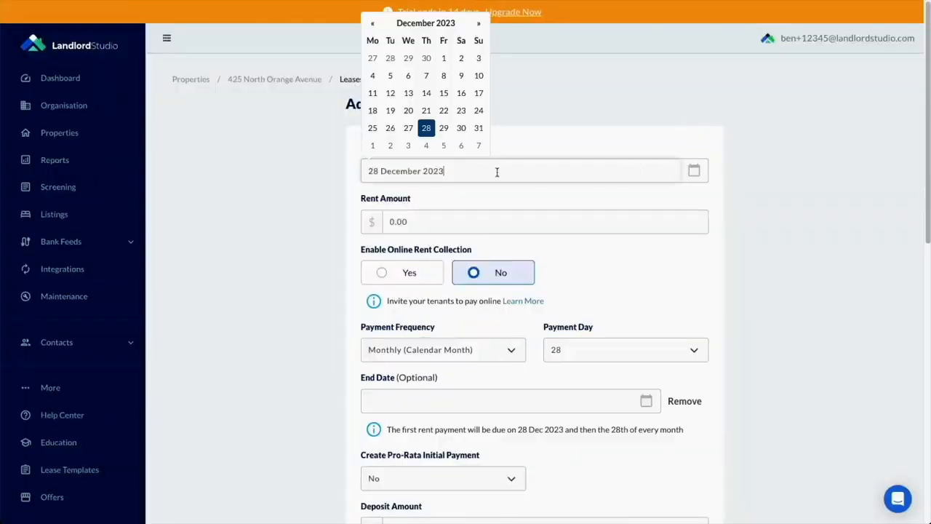
click(372, 21)
click(372, 21)
click(371, 21)
click(372, 21)
click(372, 21)
click(372, 21)
click(372, 21)
click(372, 21)
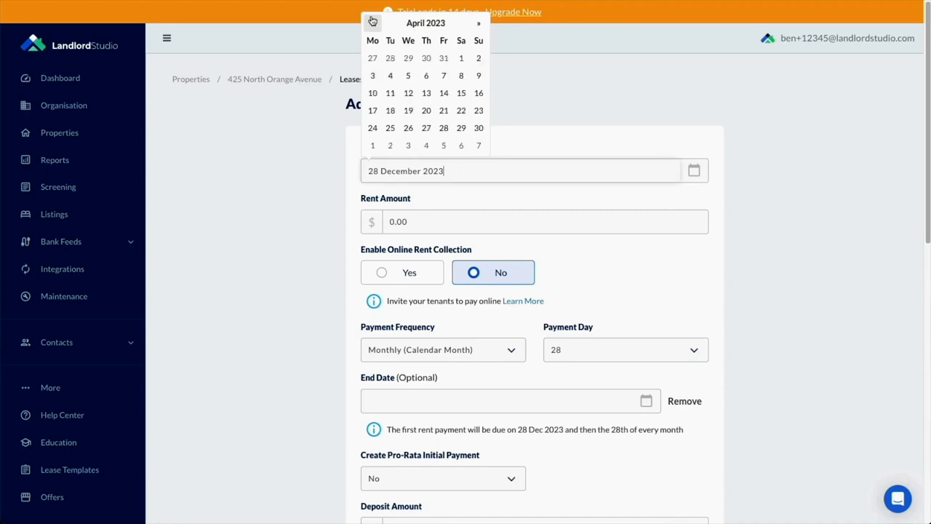
click(427, 93)
Set rent to $1,500, paid monthly, due on the 1st.
click(402, 226)
text(150)
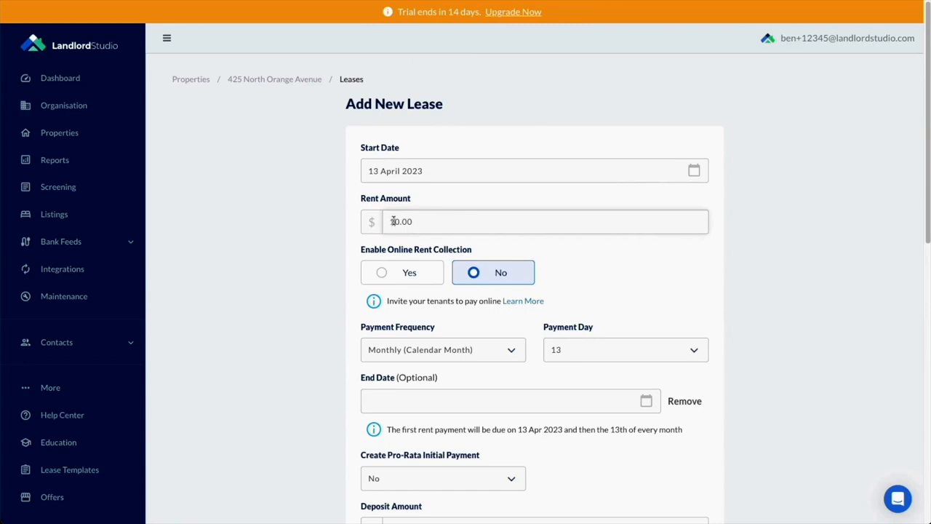
scroll(471, 264, down, 1)
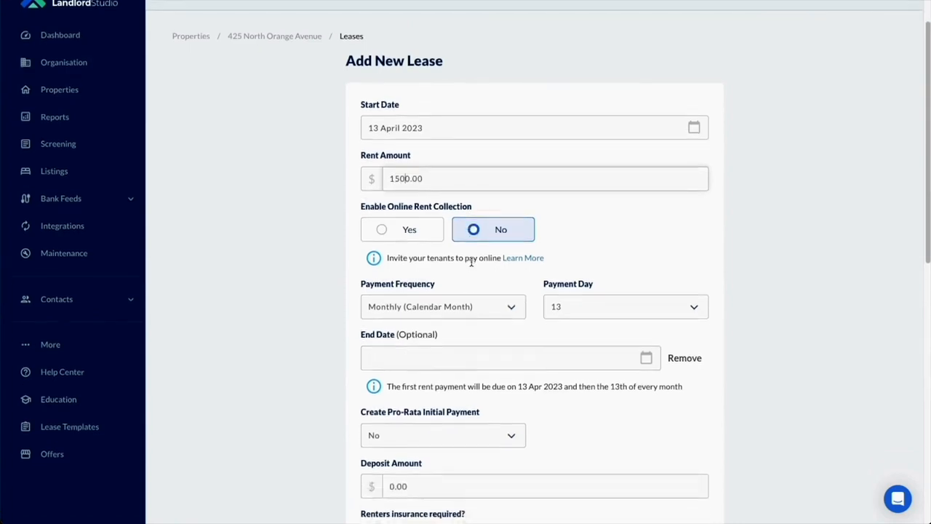
click(487, 306)
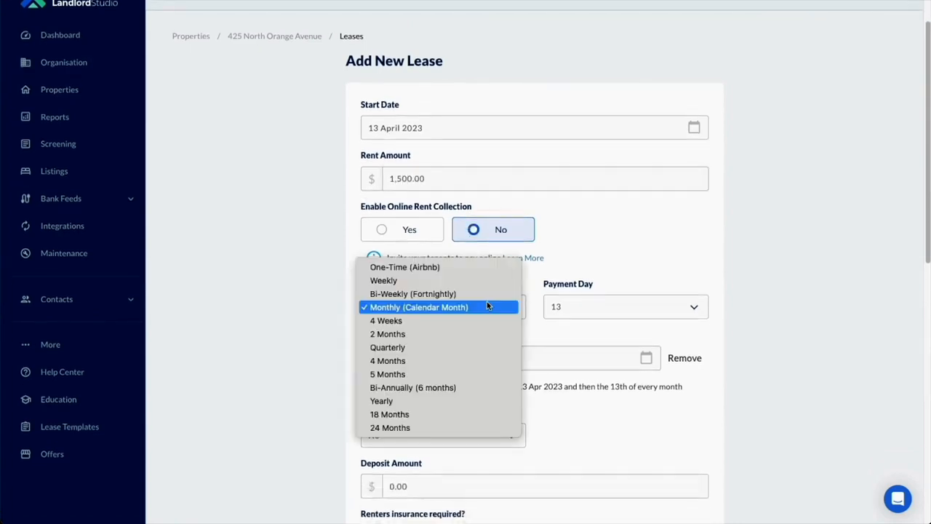
click(636, 317)
click(636, 317)
click(578, 149)
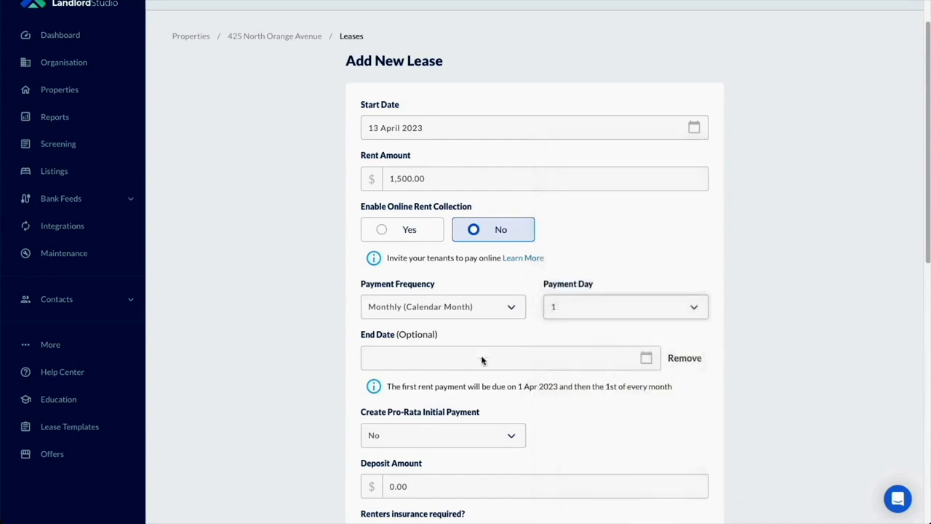
Turn on a pro-rata initial payment, enter a $1,500 deposit, and save the lease.
scroll(470, 352, down, 2)
click(480, 352)
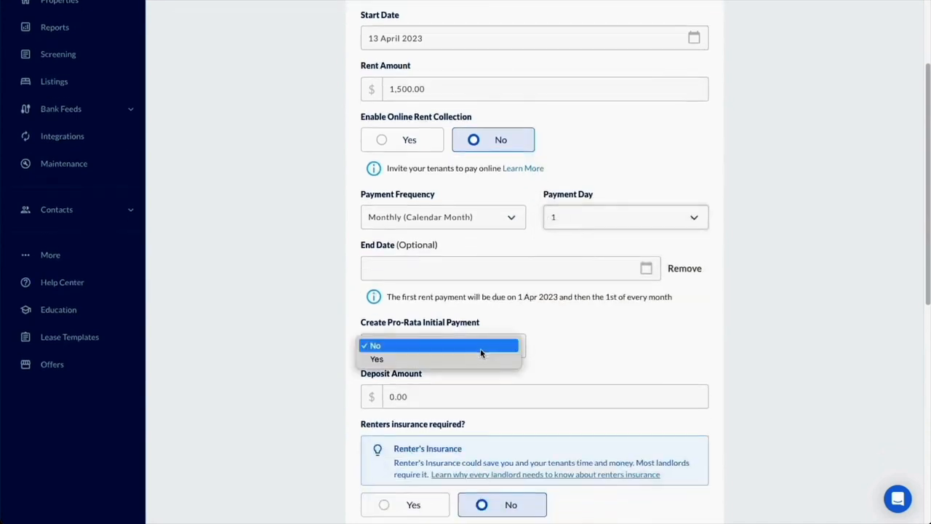
click(459, 358)
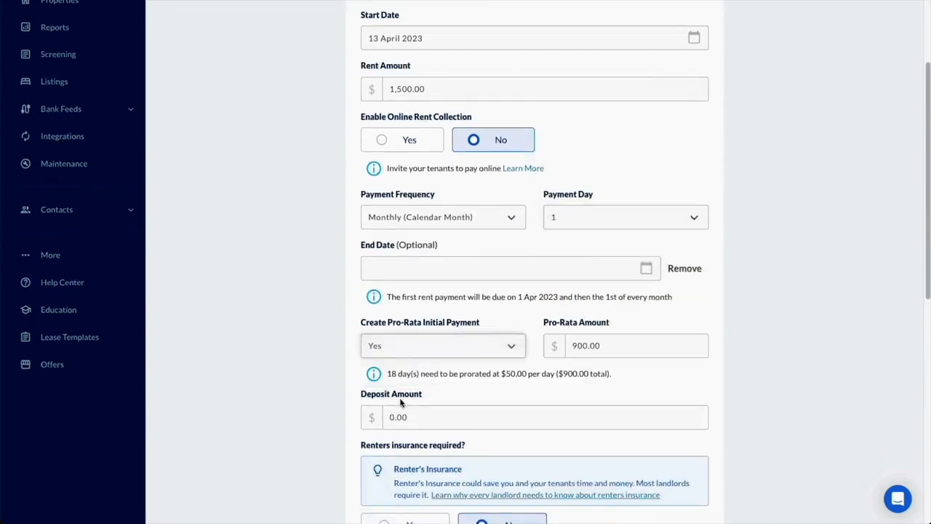
scroll(570, 363, down, 3)
click(393, 239)
text(100)
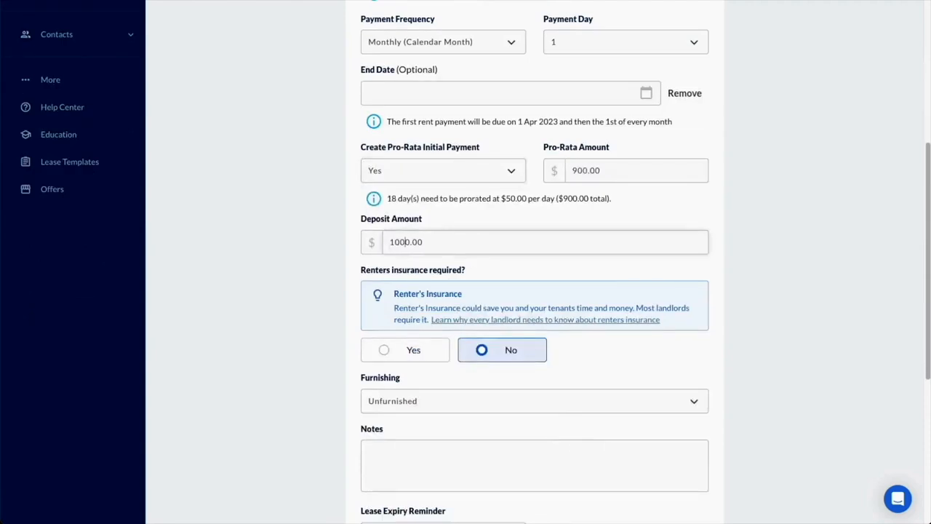
key(BackSpace)
key(BackSpace)
text(50)
scroll(510, 274, down, 3)
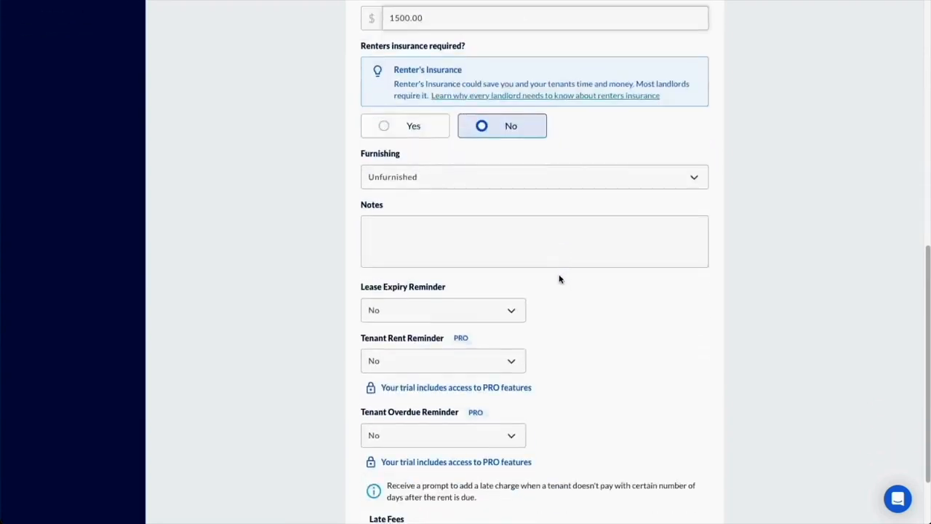
scroll(533, 240, down, 2)
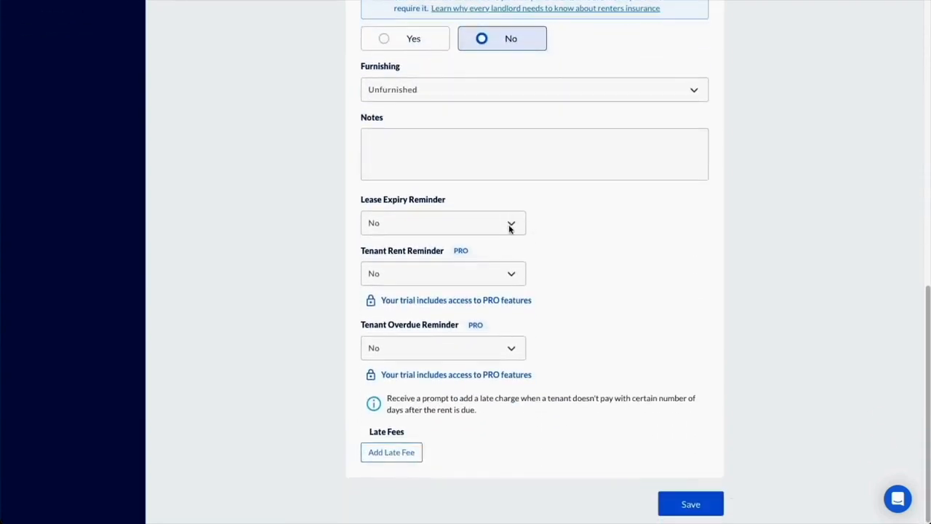
click(696, 504)
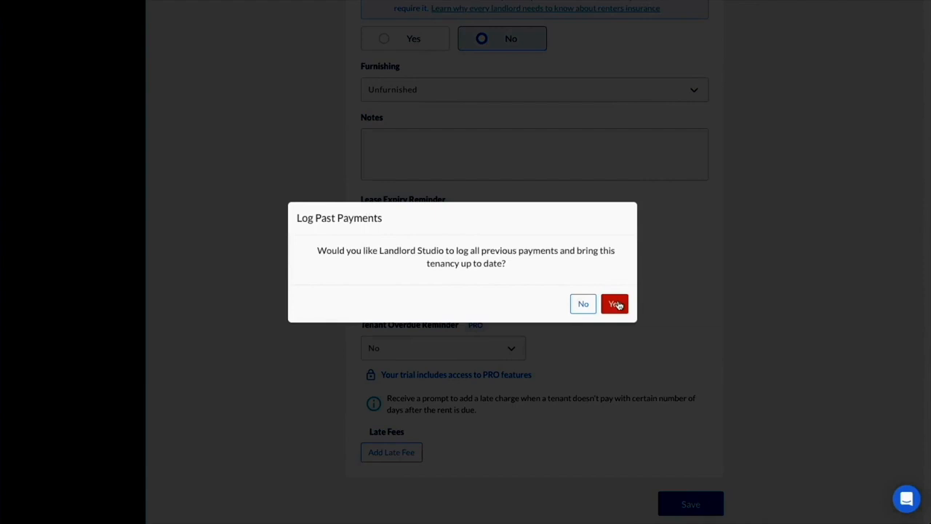
Log the past lease payments, then start the Set up bank feeds task.
click(617, 304)
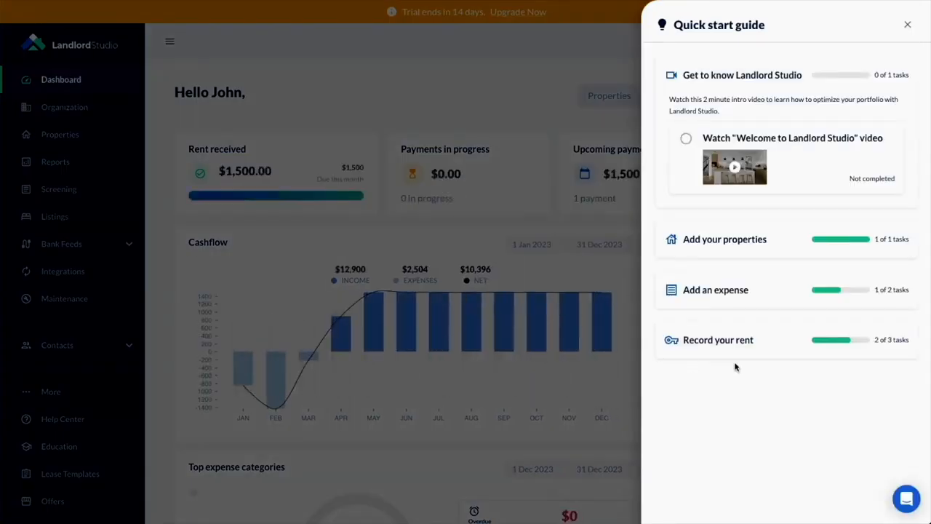
click(743, 350)
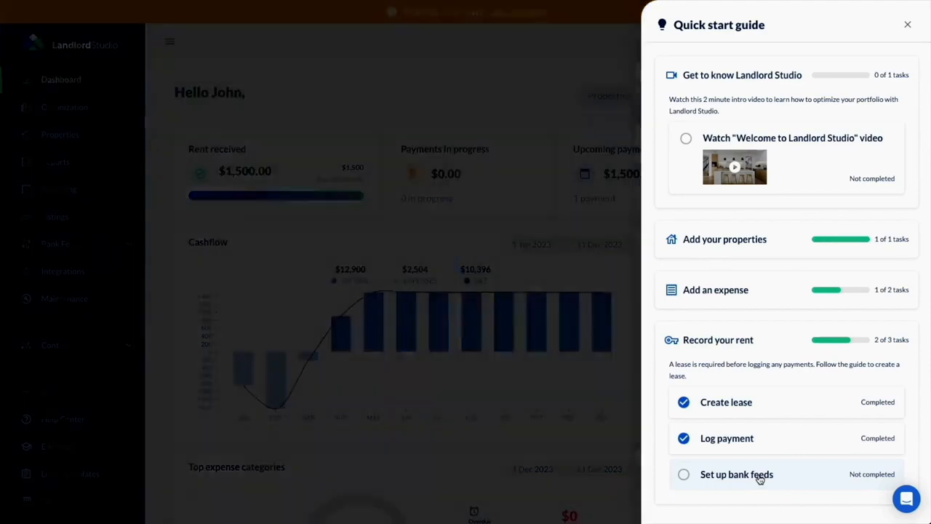
click(759, 476)
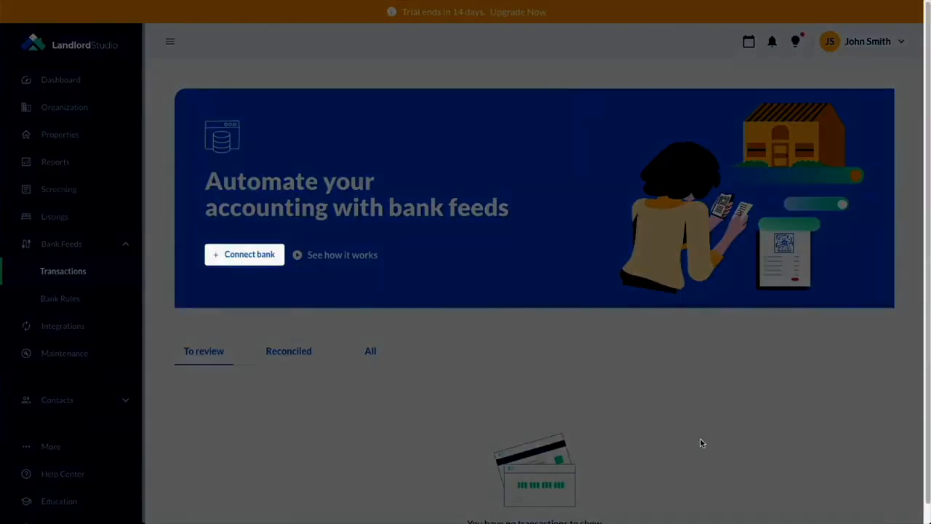
Launch the Connect bank flow to bring up the Plaid introduction.
click(269, 256)
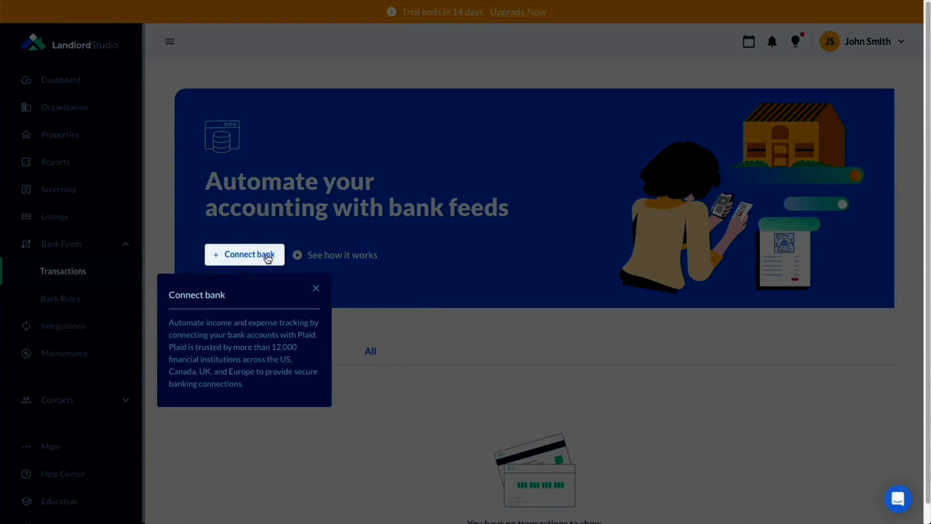
click(267, 256)
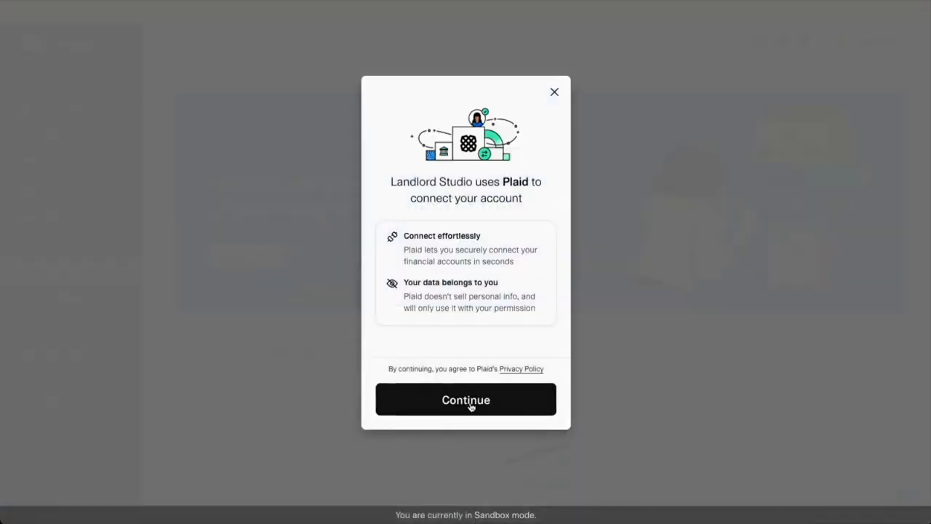
Choose Chase in Plaid and verify by mobile with the sandbox verification code.
click(471, 407)
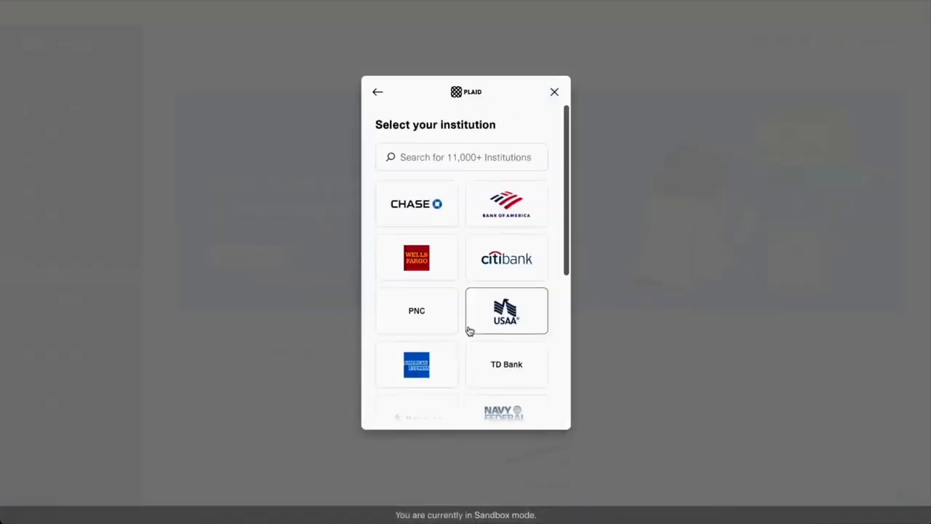
click(420, 204)
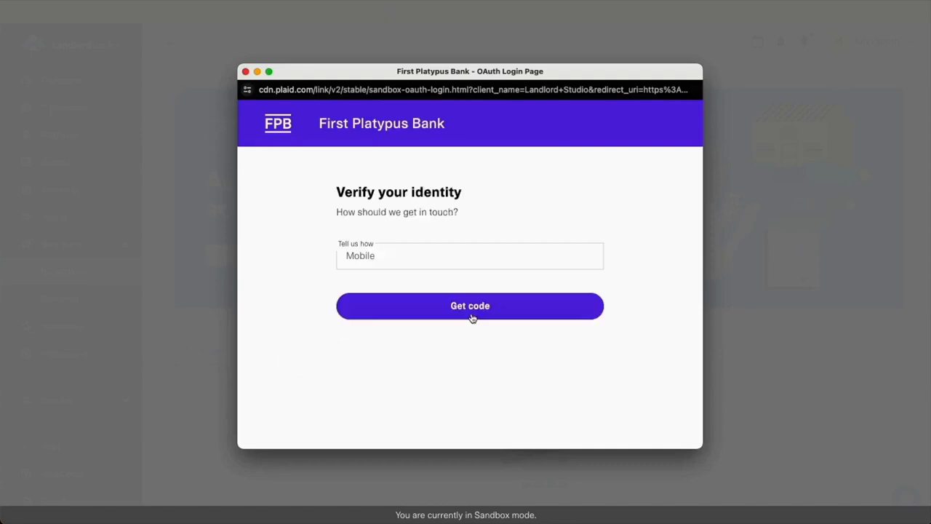
click(436, 260)
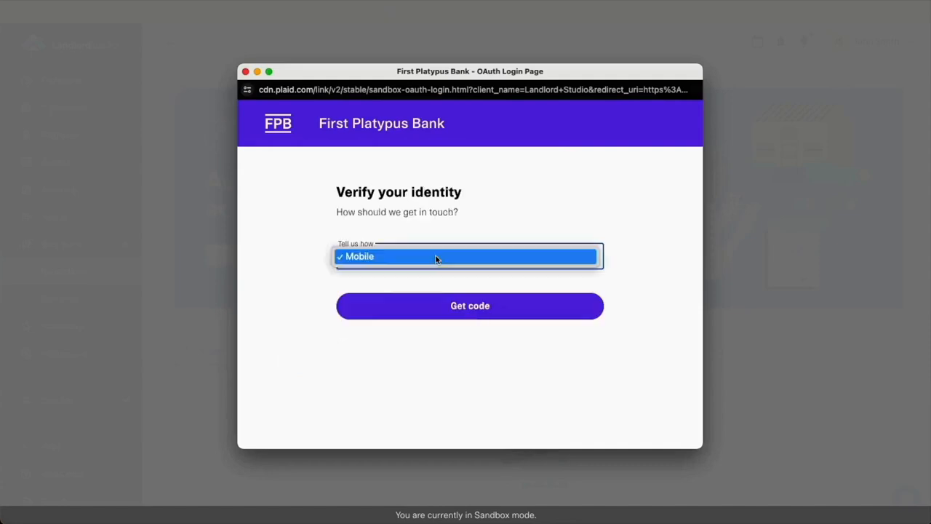
click(436, 258)
click(487, 311)
click(447, 260)
text(1234)
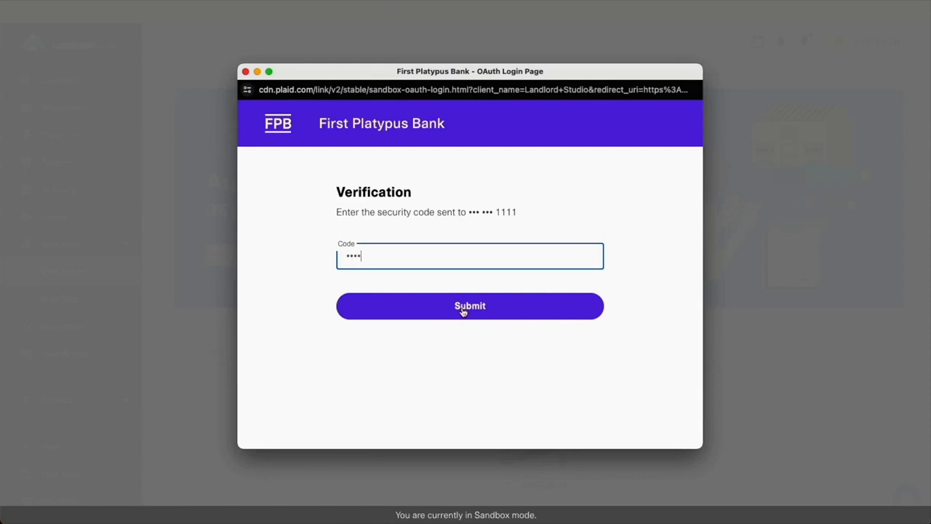
click(464, 310)
Select the Plaid Checking, Saving, Mortgage and Credit Card accounts to share.
scroll(417, 332, down, 2)
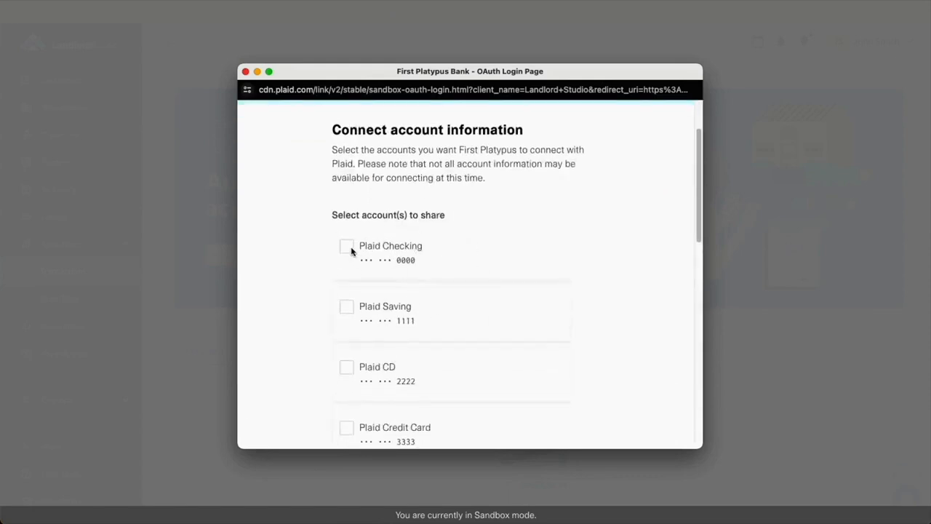
click(347, 248)
click(348, 307)
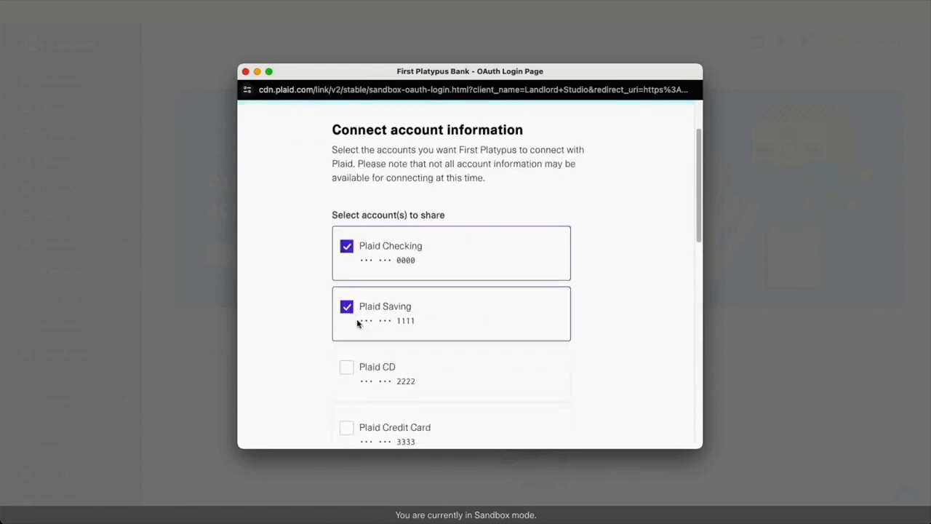
scroll(402, 363, down, 5)
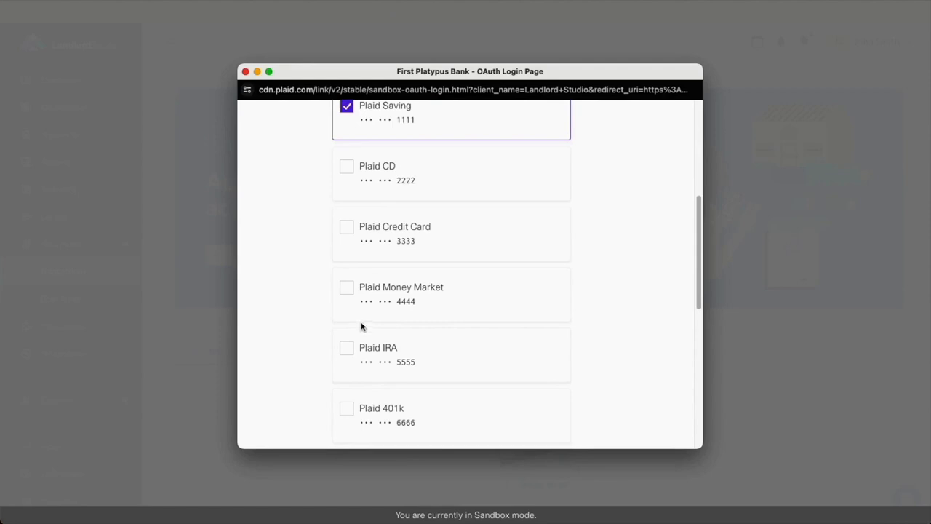
scroll(361, 322, down, 5)
click(346, 352)
scroll(354, 317, up, 10)
scroll(432, 384, down, 10)
scroll(416, 349, up, 3)
click(347, 158)
scroll(492, 276, down, 10)
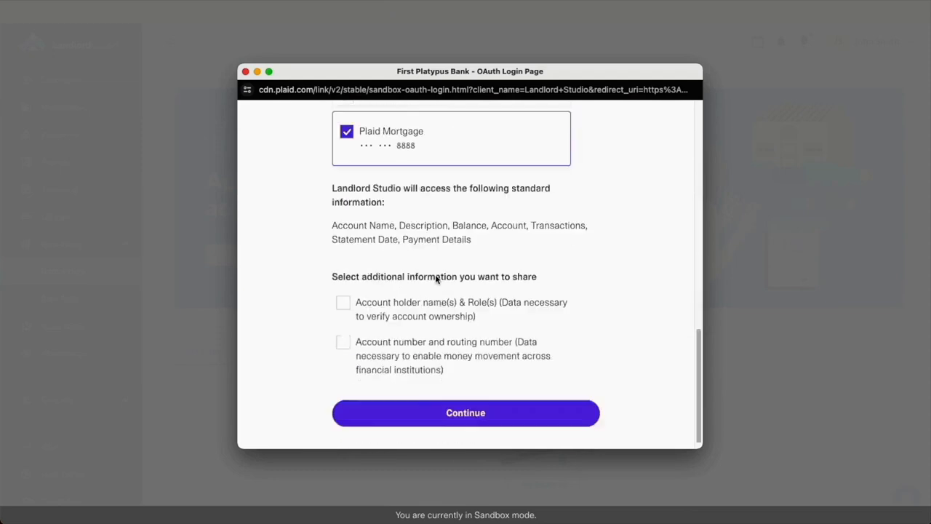
click(447, 412)
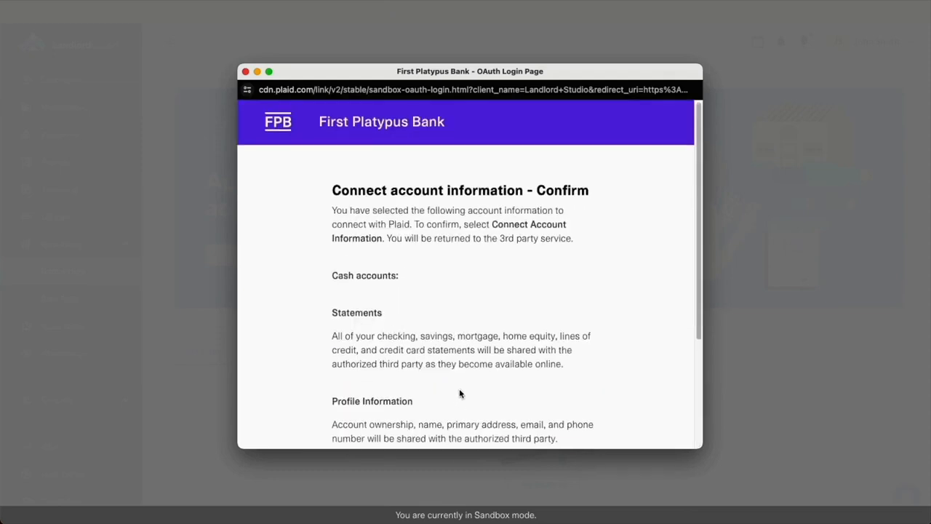
Accept the terms and connect the accounts, returning to bank feeds.
scroll(459, 394, down, 3)
click(348, 350)
click(443, 413)
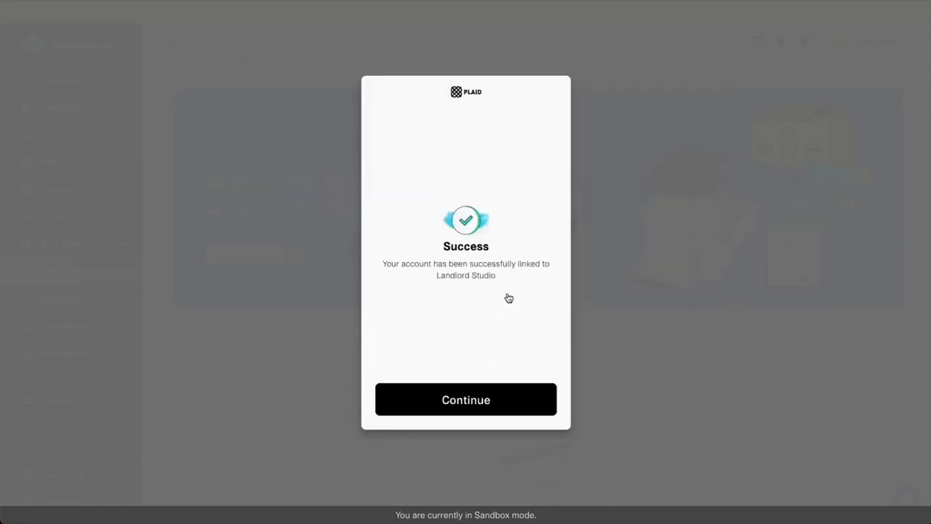
click(474, 410)
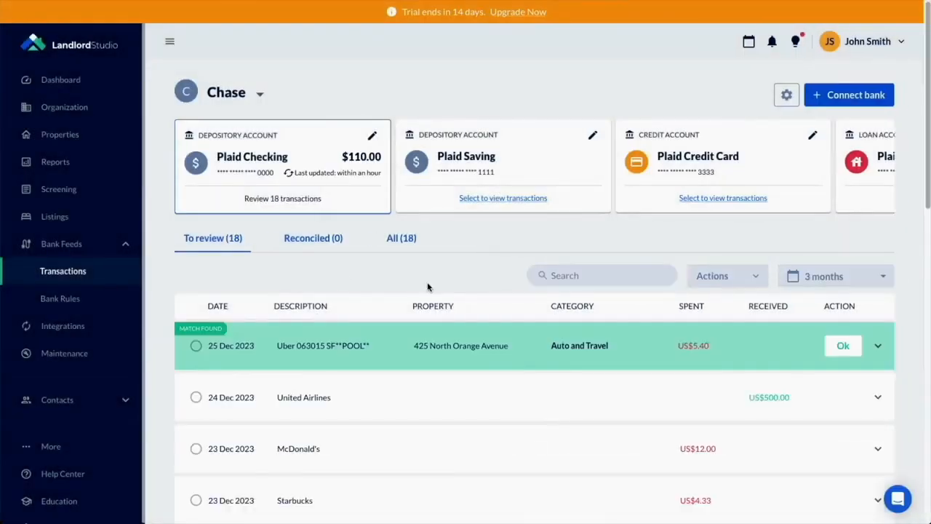
Accept the 26 Nov and 25 Dec Uber matches on Plaid Checking.
scroll(655, 342, down, 4)
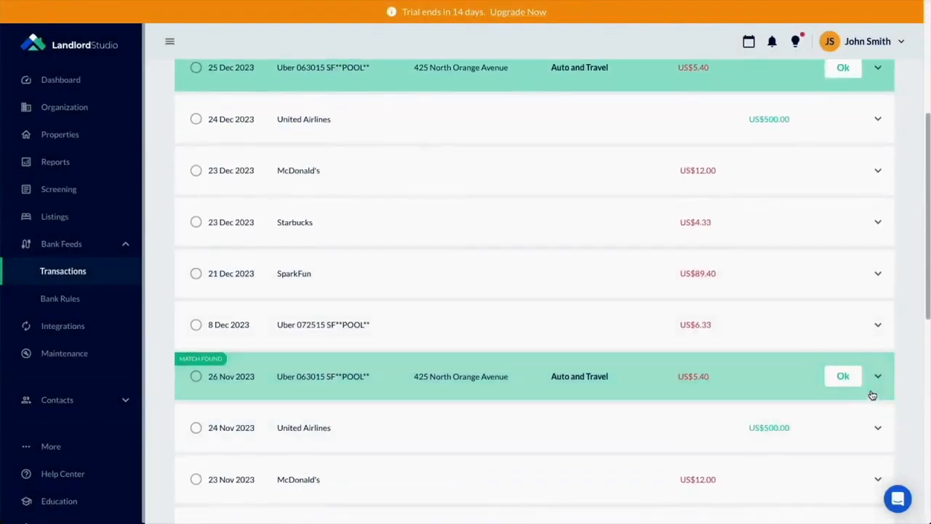
click(877, 378)
click(850, 294)
scroll(830, 224, up, 2)
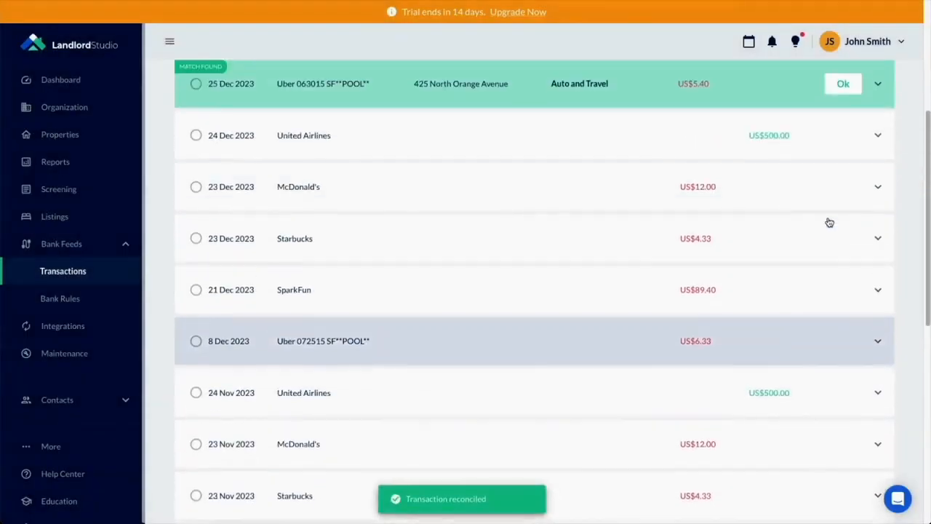
click(842, 110)
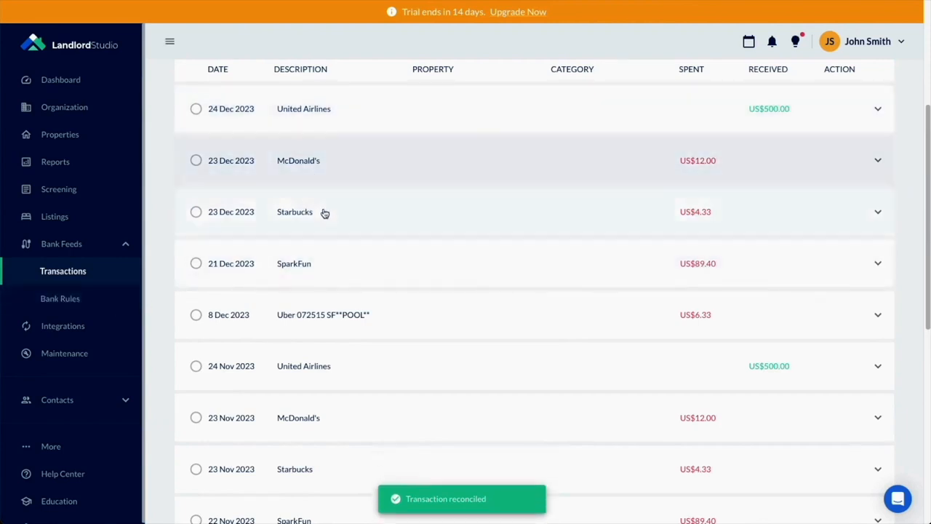
Switch to the Plaid Saving account's transactions.
scroll(350, 354, down, 2)
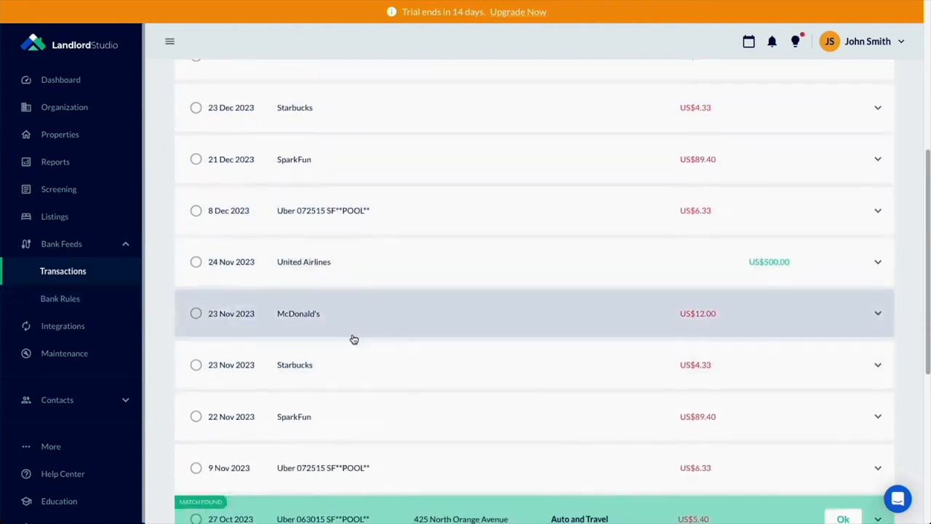
scroll(353, 339, up, 5)
click(454, 138)
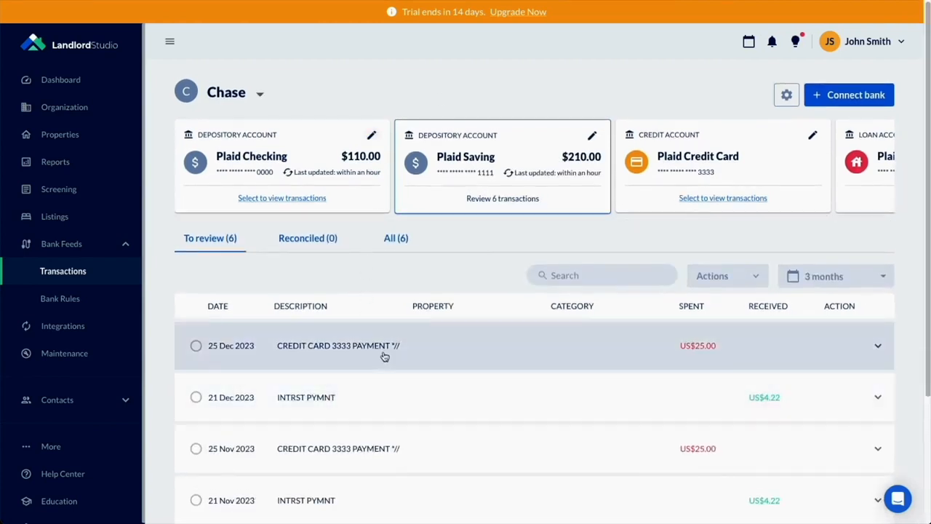
Start a new bank rule from the 25 Dec credit card payment.
click(384, 355)
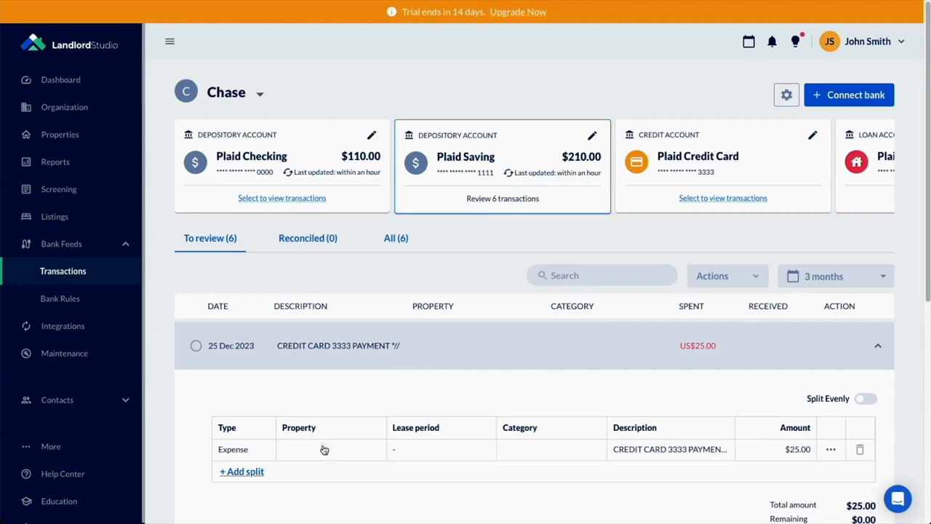
scroll(806, 494, down, 3)
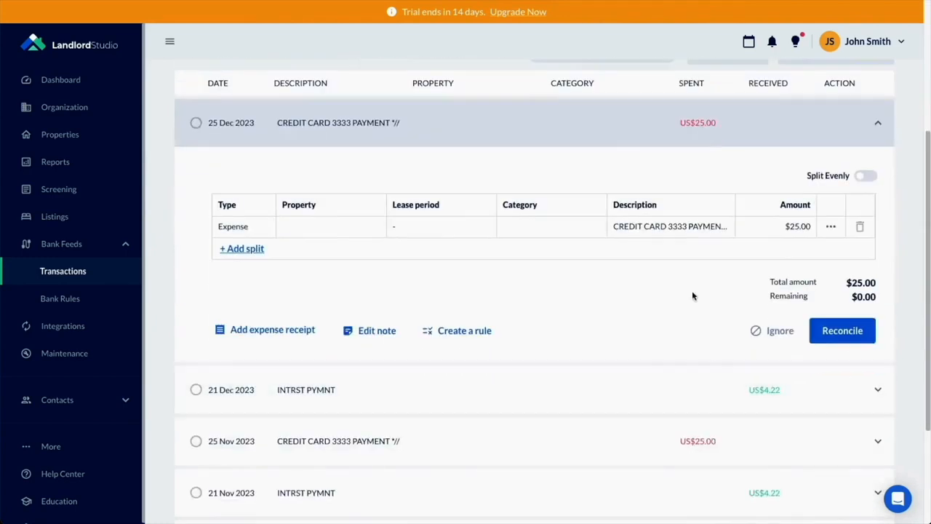
click(458, 331)
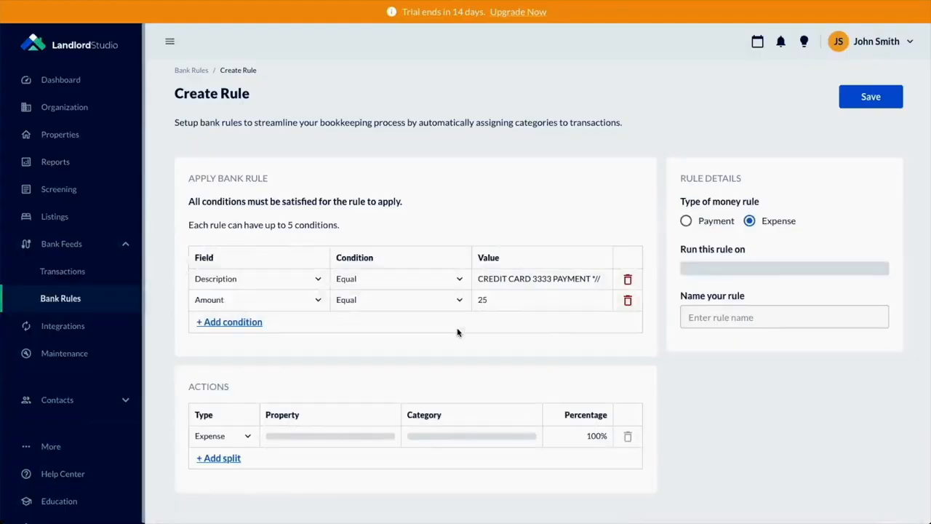
Keep Organization as property, choose category Interest, name the rule 'Loan Interest', and save it.
click(367, 440)
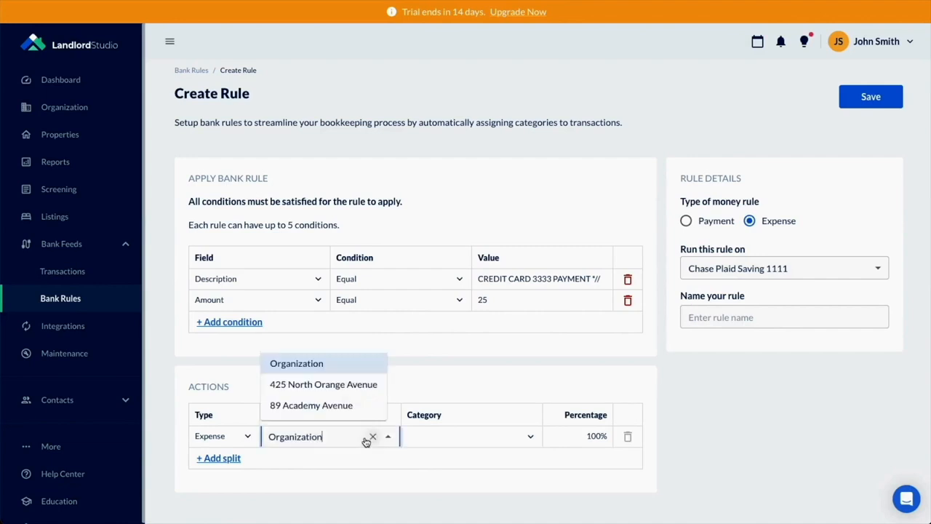
click(352, 371)
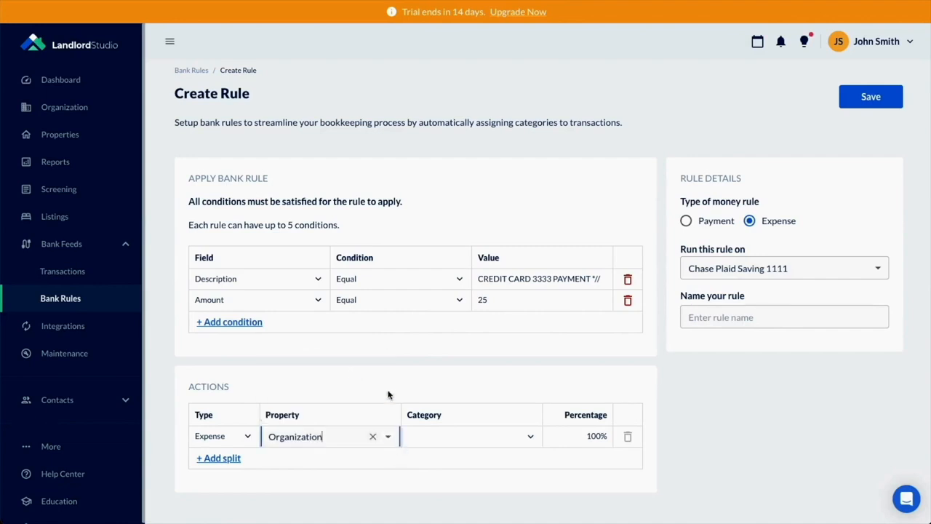
click(518, 438)
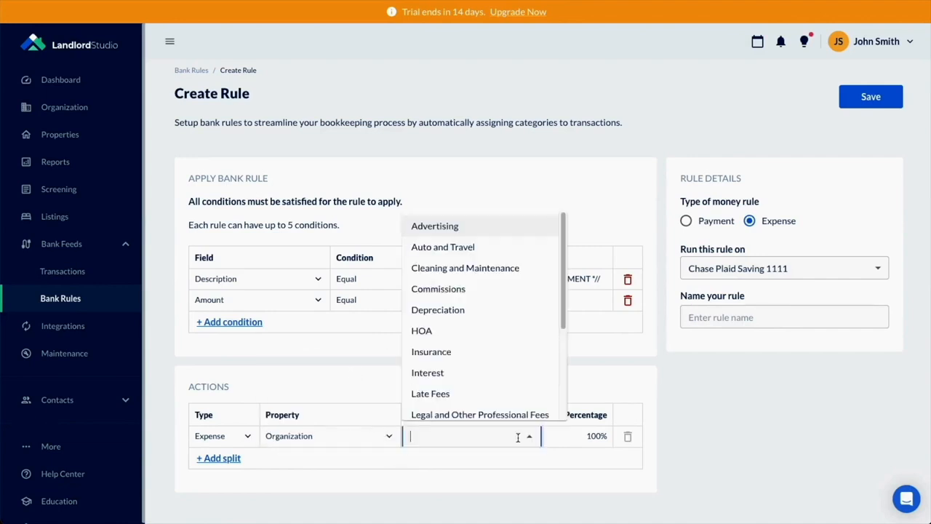
click(474, 378)
click(727, 317)
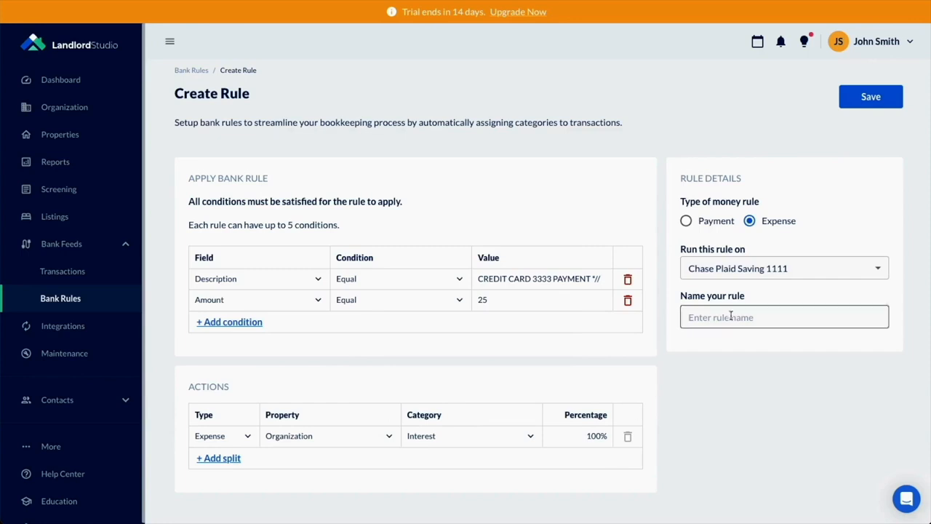
text(Loan Interest)
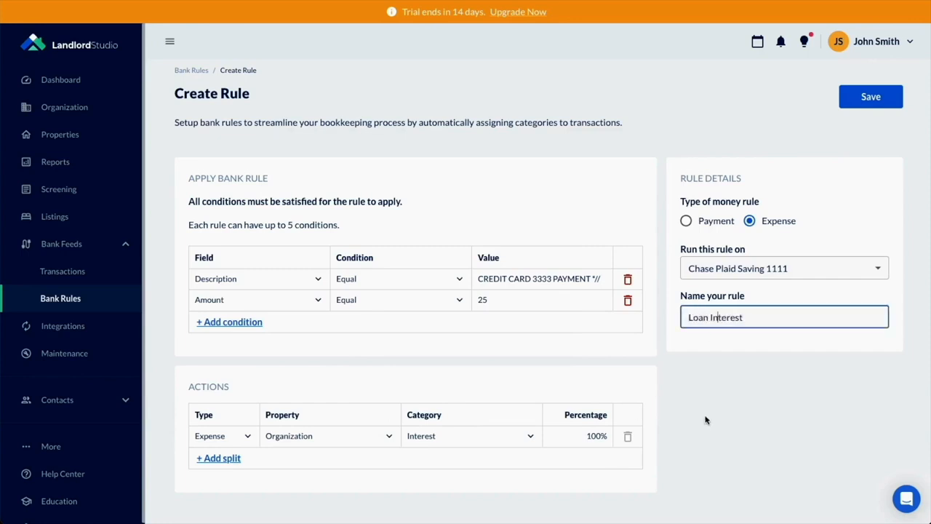
click(886, 104)
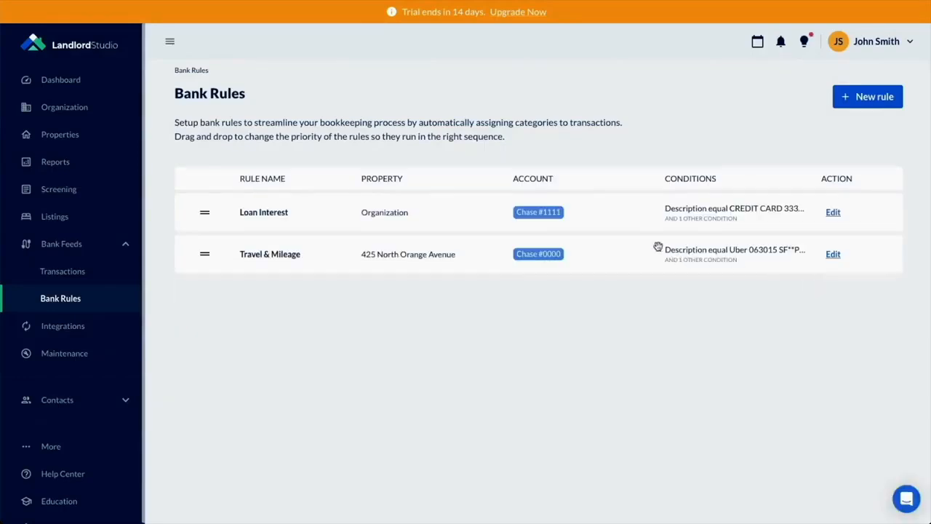
click(85, 278)
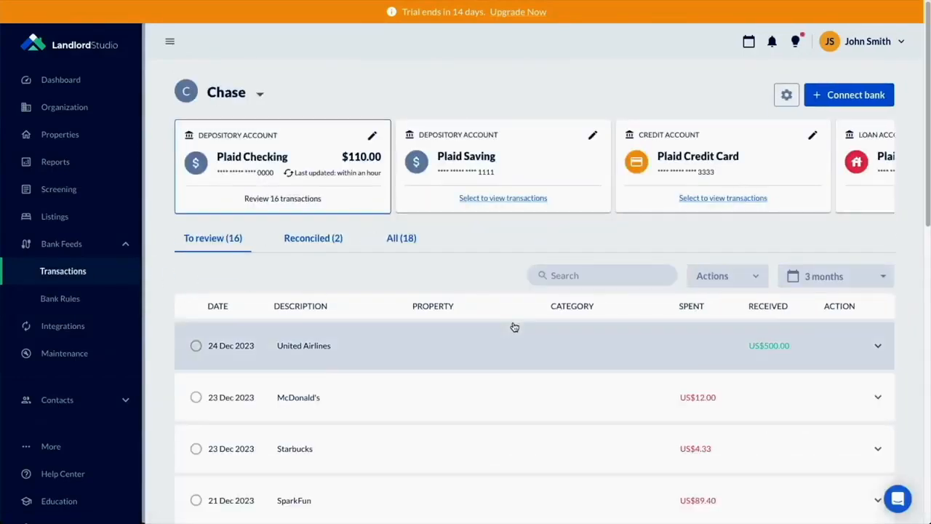
Accept the 25 Dec, 25 Nov and 26 Oct matched Plaid Saving payments, then return to the dashboard.
click(531, 148)
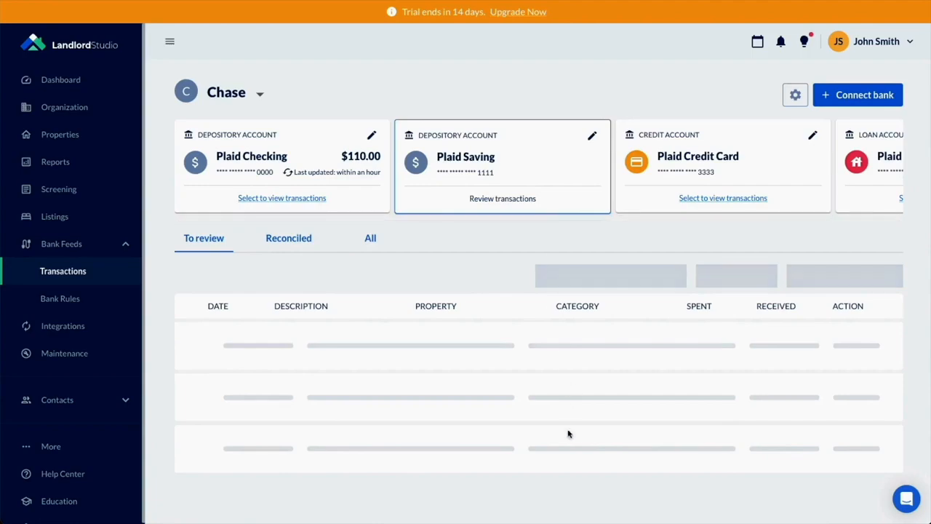
scroll(596, 349, down, 1)
click(845, 258)
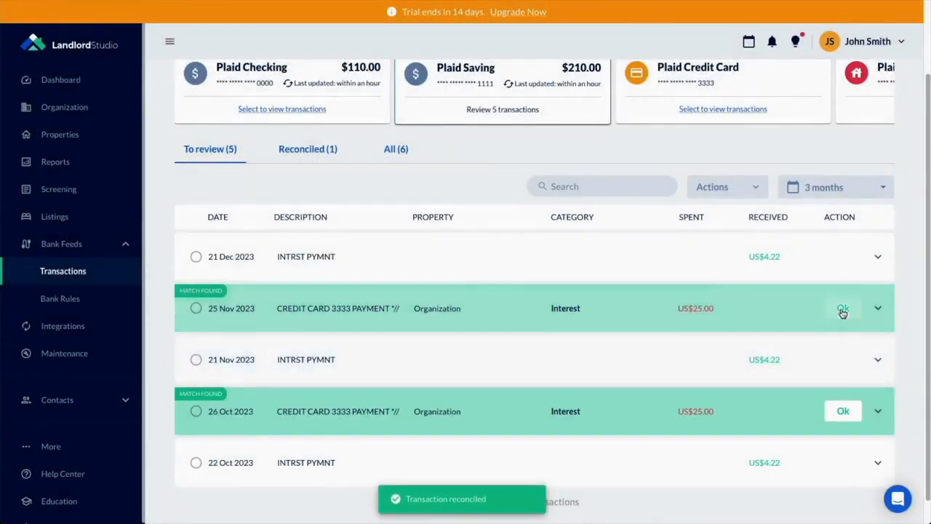
click(842, 311)
click(843, 383)
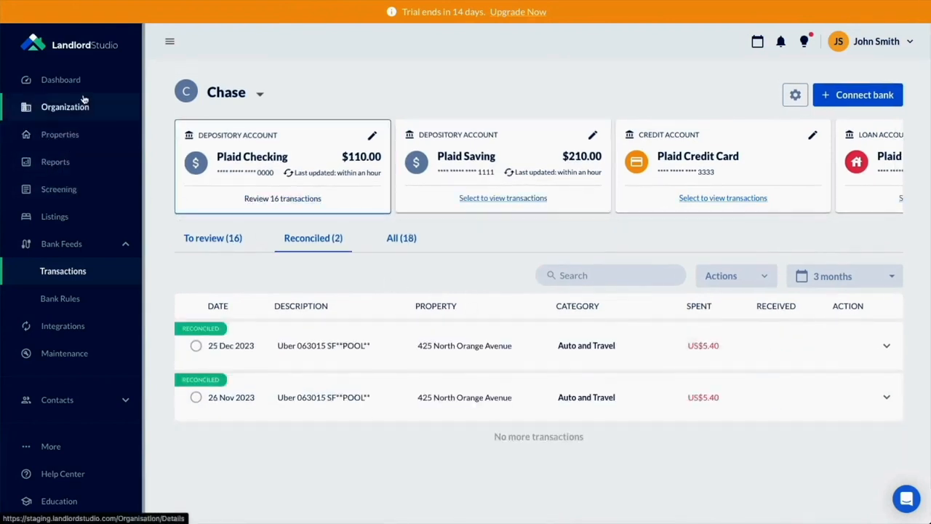
click(83, 86)
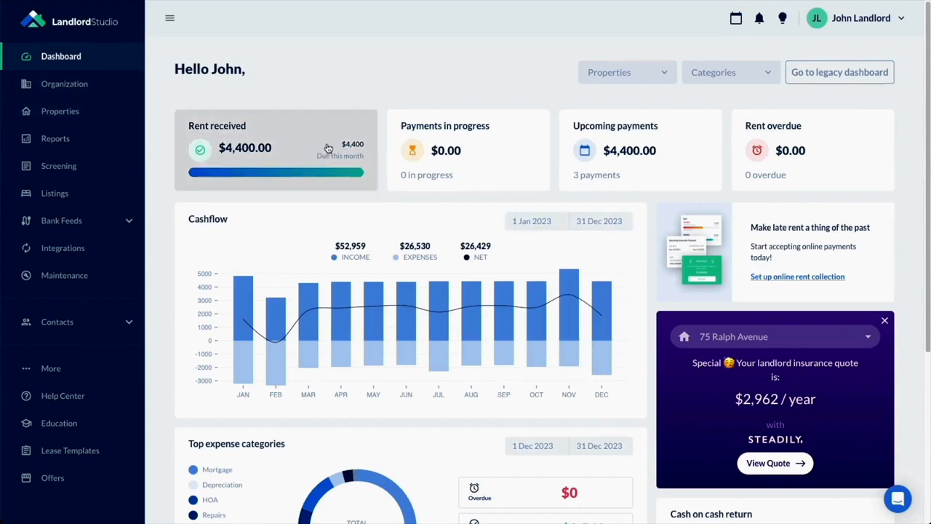
Dismiss the Steadily insurance quote with no reminder, then open July's cashflow breakdown.
mouse_move(597, 318)
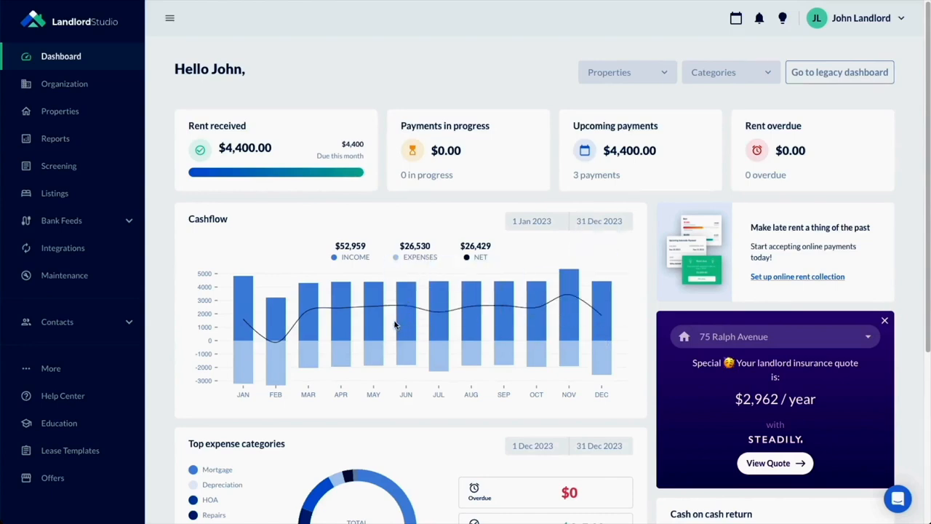
scroll(375, 321, down, 3)
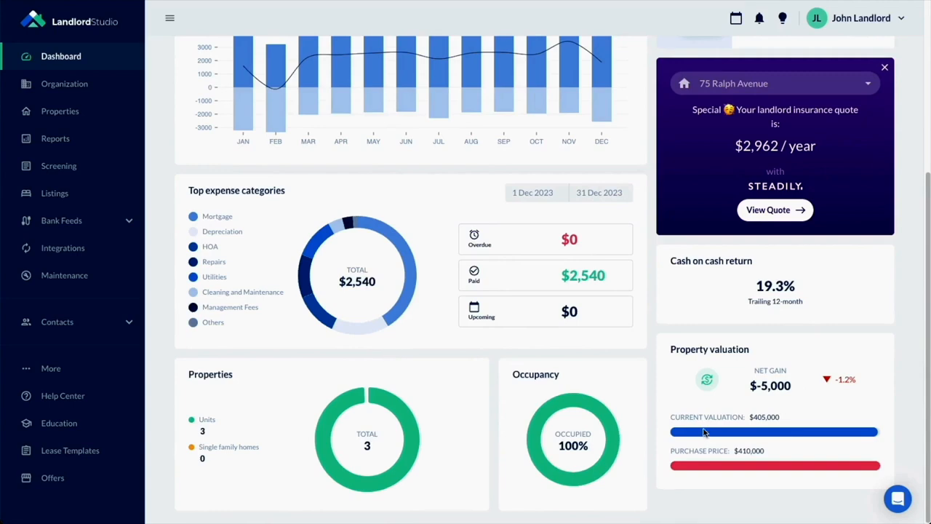
scroll(726, 327, up, 4)
click(886, 307)
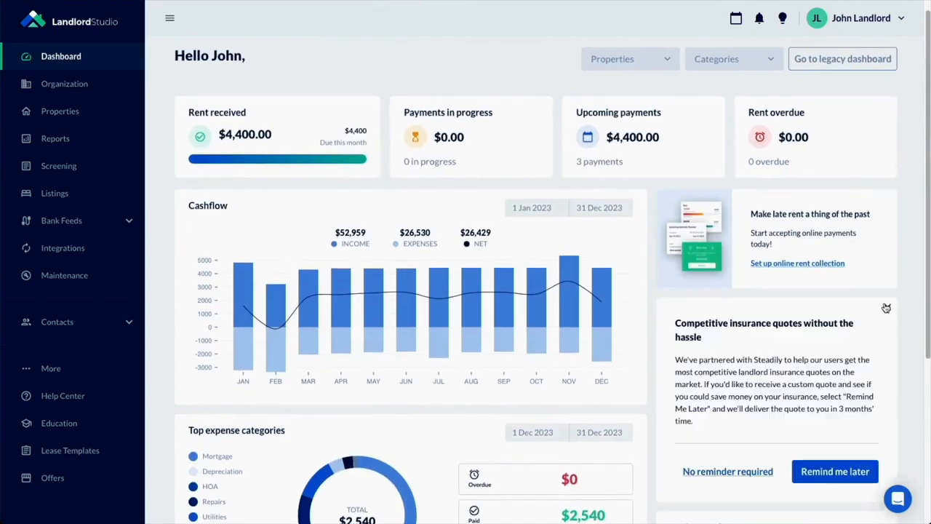
click(721, 472)
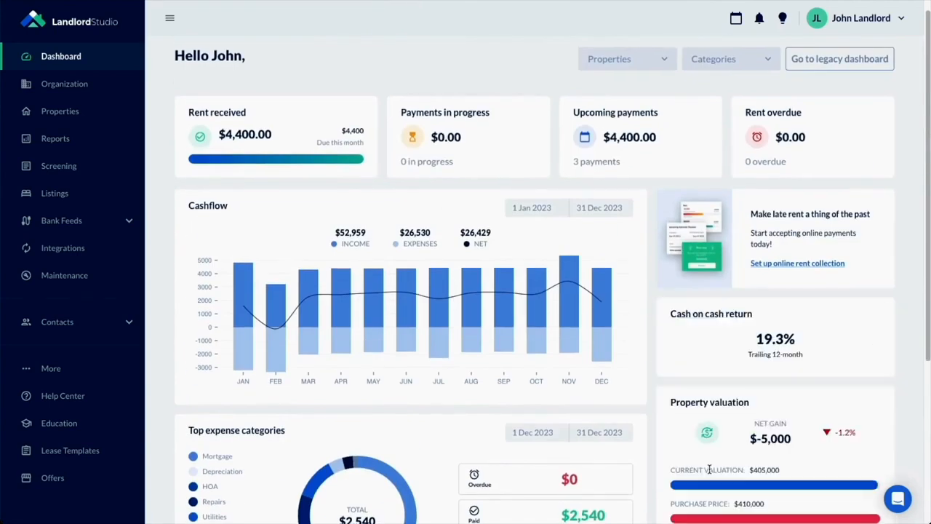
click(435, 330)
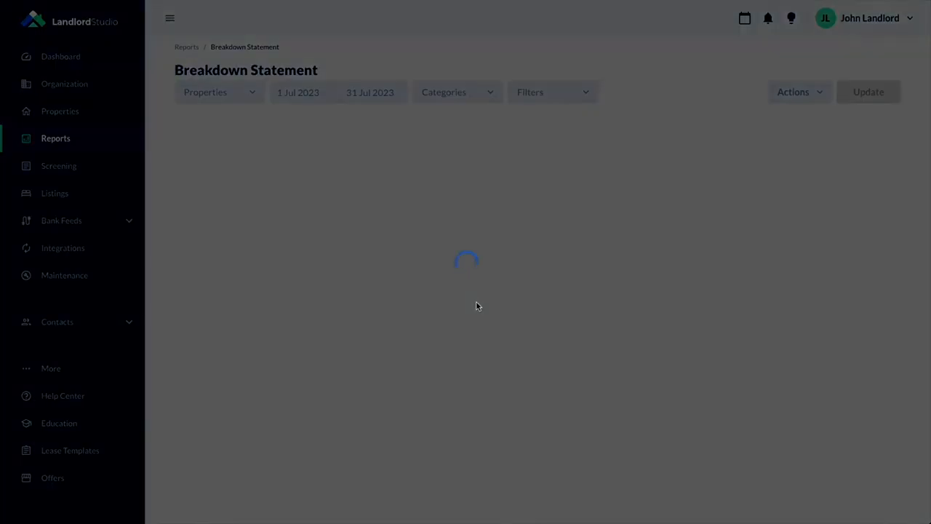
Review the July 2023 Breakdown Statement ($4,400 income, $2,095 net profit), then go to Reports.
scroll(479, 305, down, 7)
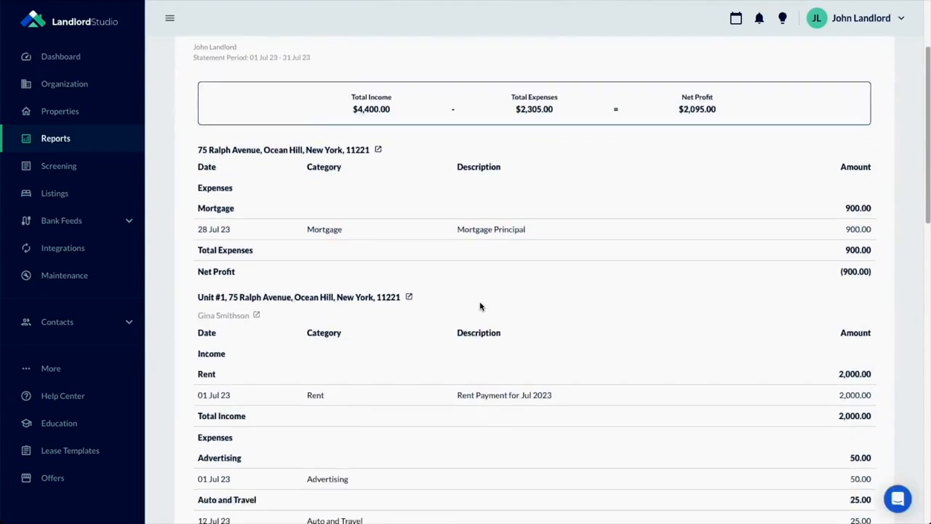
scroll(481, 305, down, 7)
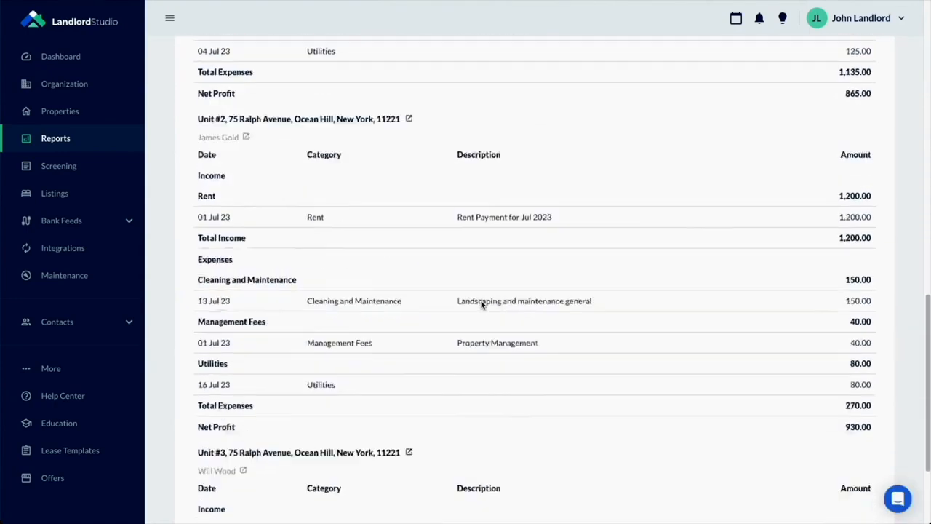
scroll(481, 305, up, 14)
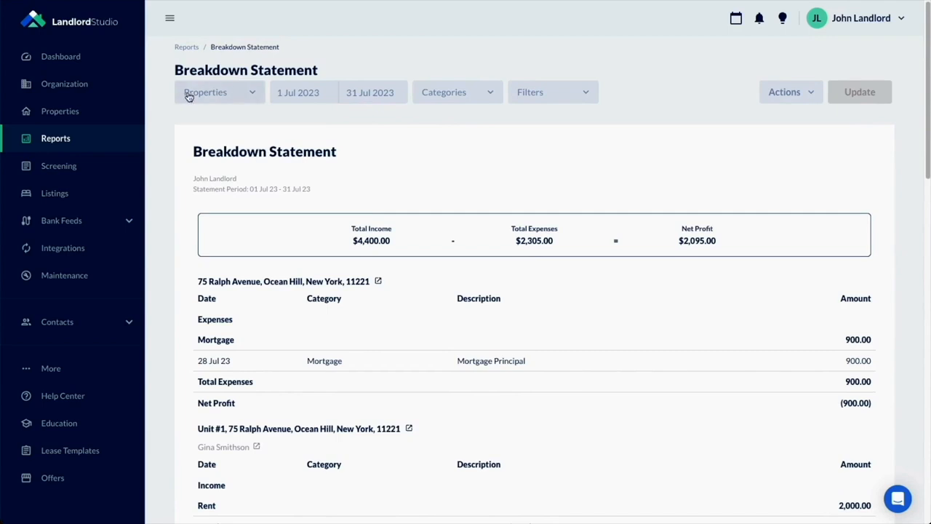
click(102, 141)
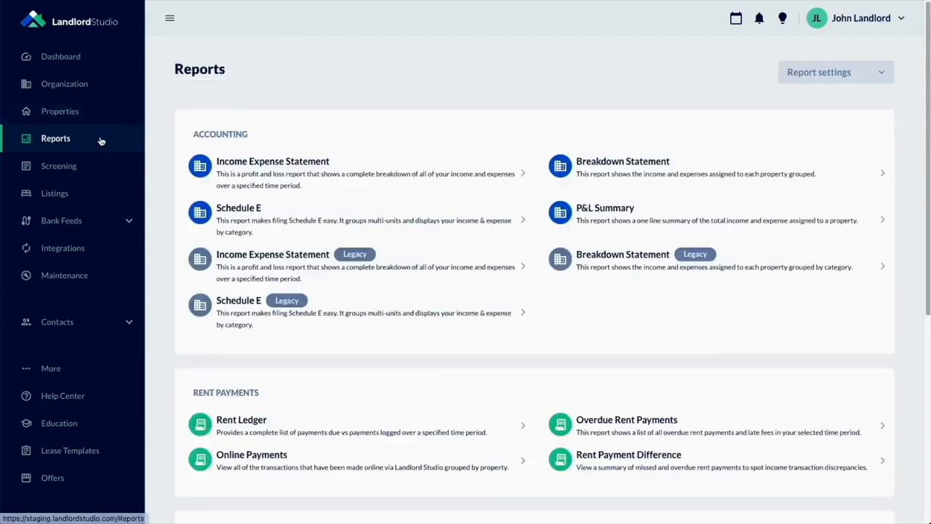
Open the Income Expense Statement and check its property, date and category filters without changing them.
click(383, 170)
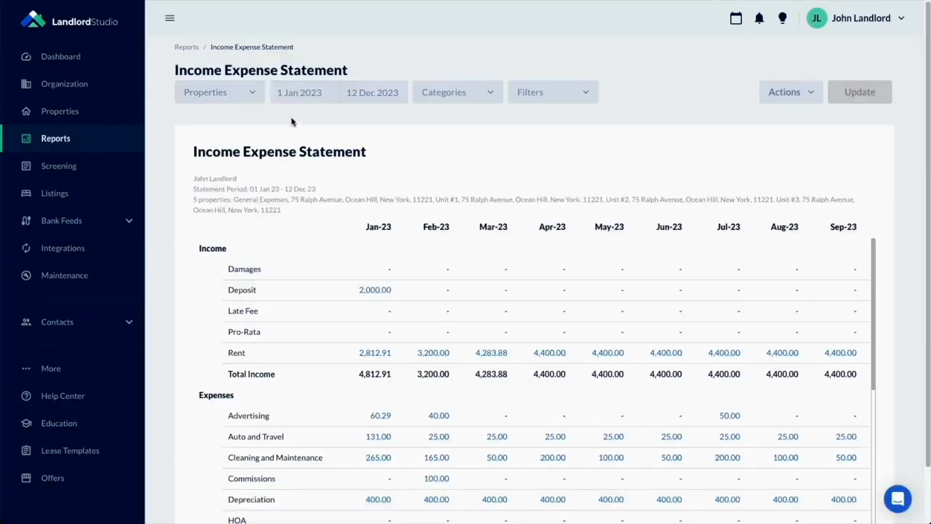
click(259, 97)
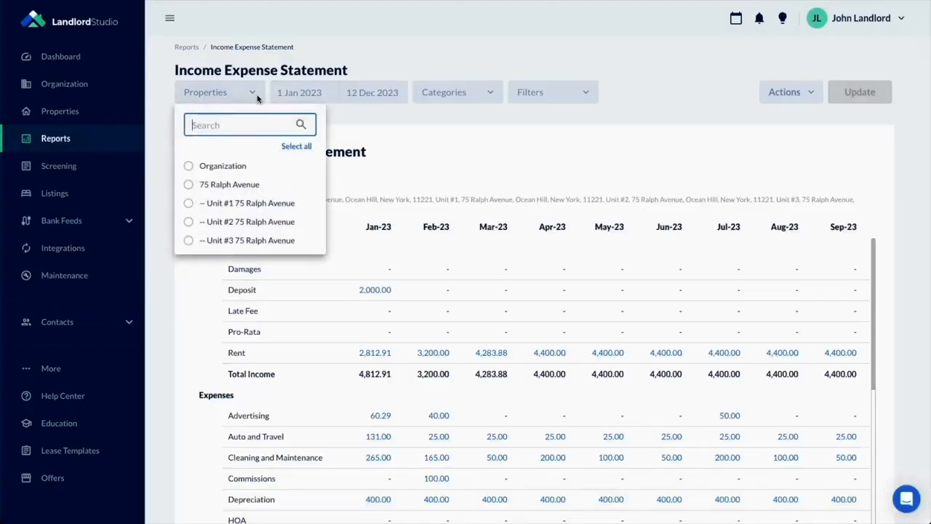
click(260, 187)
click(255, 184)
click(309, 93)
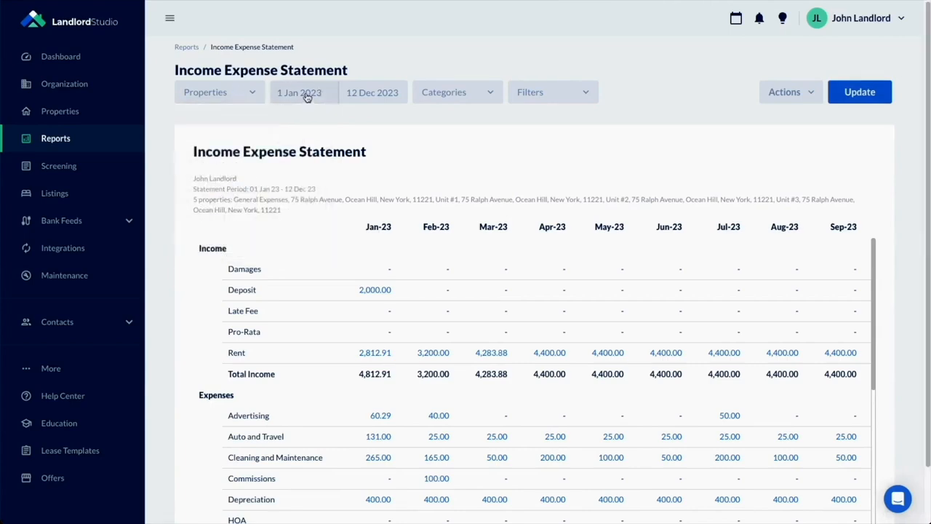
click(307, 96)
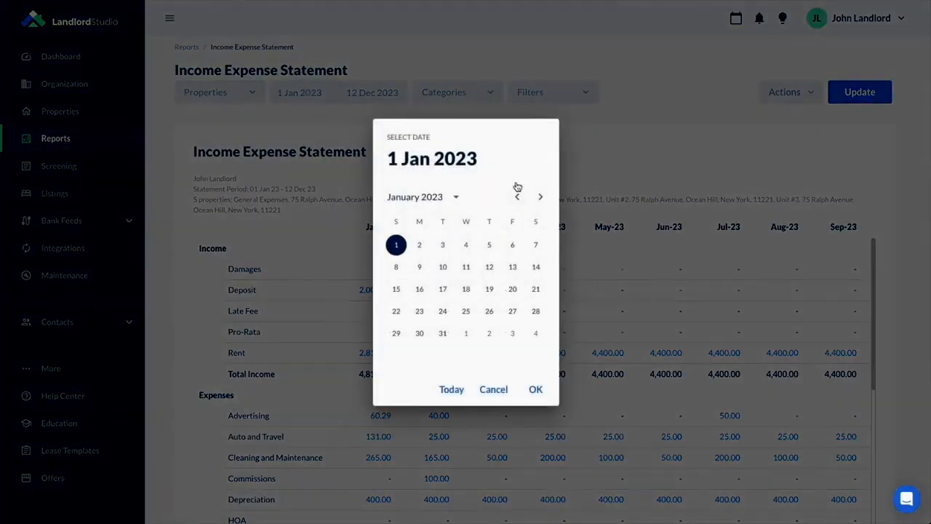
click(384, 87)
click(485, 94)
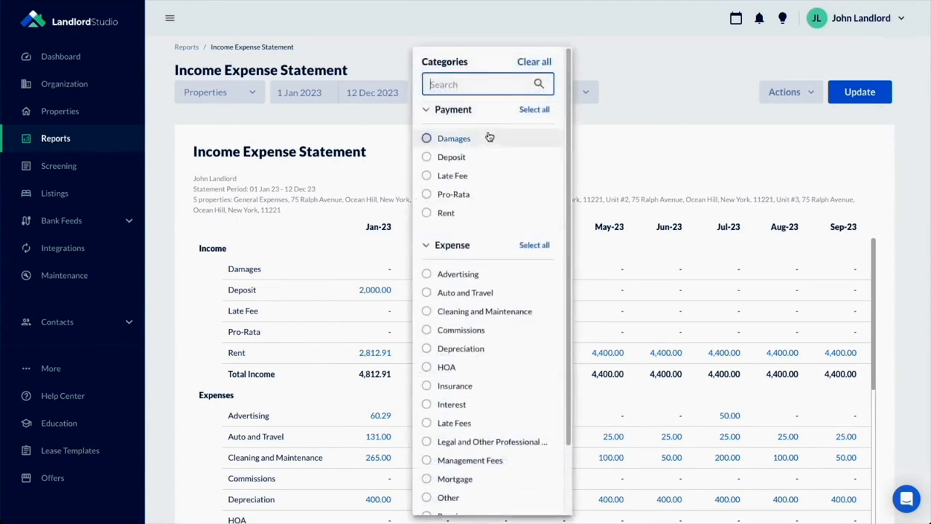
scroll(495, 146, down, 1)
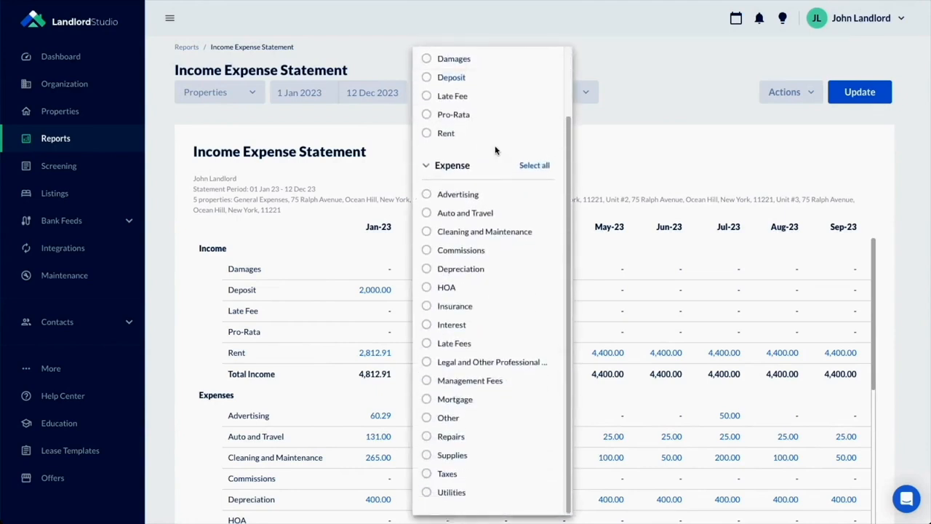
scroll(503, 218, up, 3)
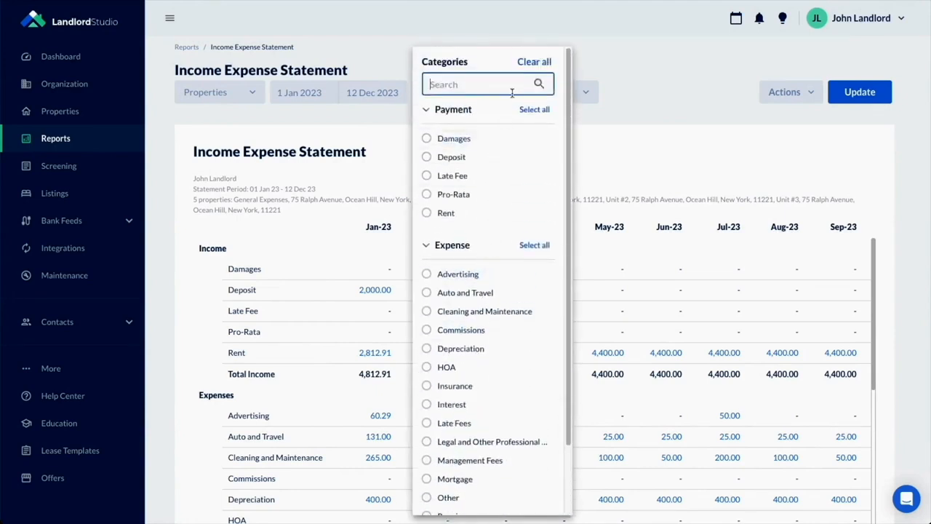
click(639, 130)
Exclude capex and tenant payable expenses, update the statement, and download it as a PDF.
click(541, 93)
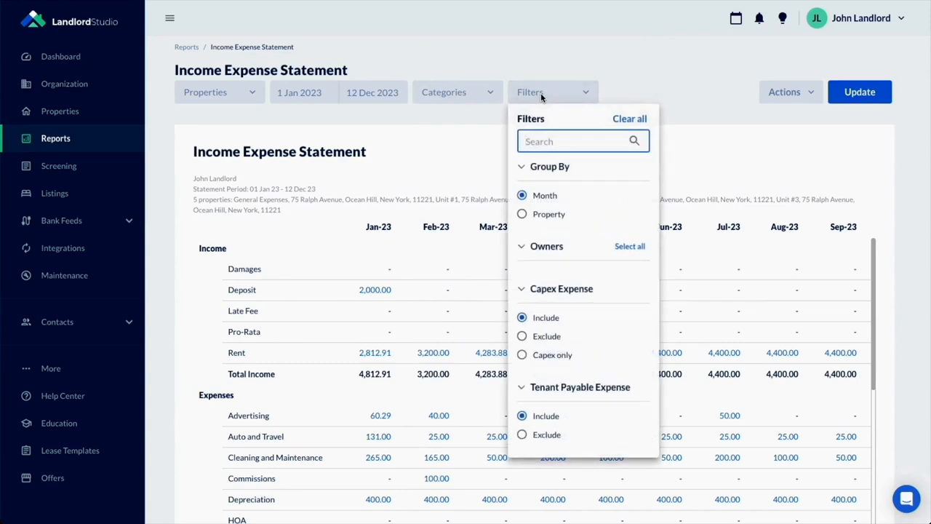
click(523, 337)
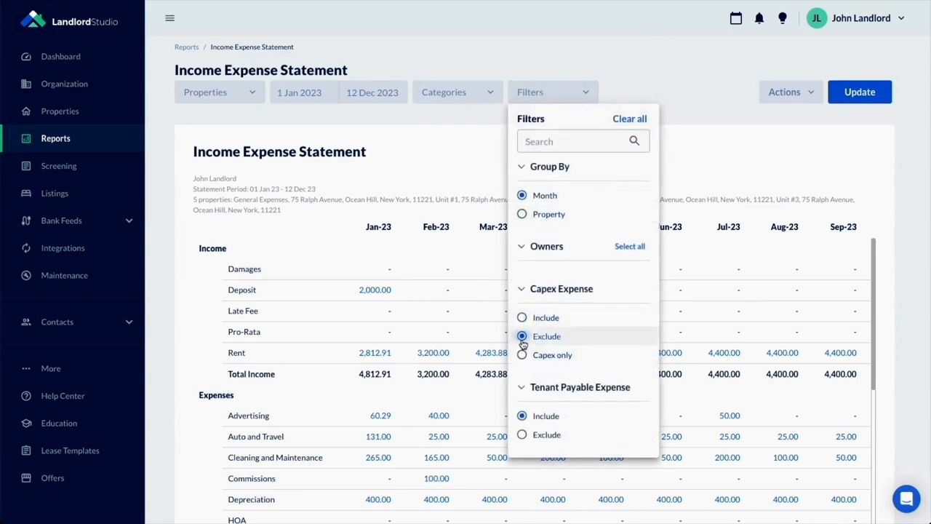
click(548, 435)
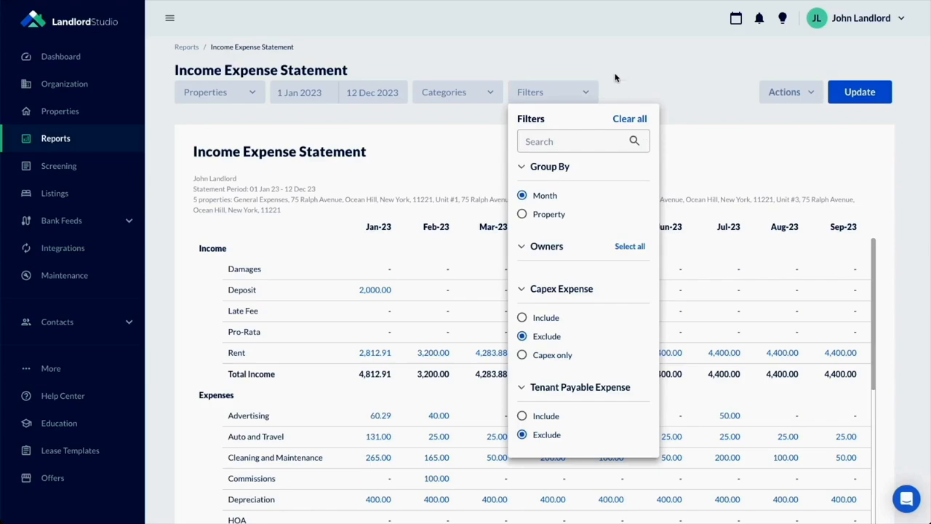
click(614, 81)
click(880, 93)
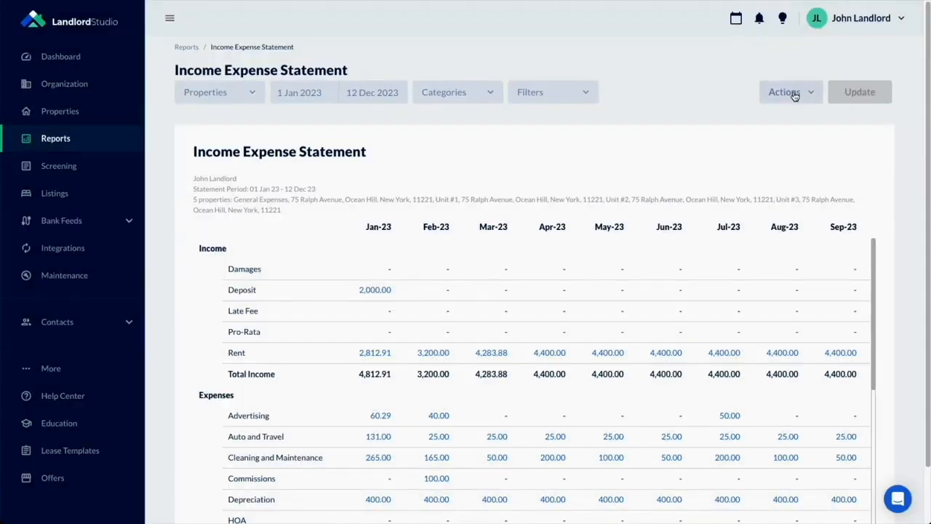
click(795, 96)
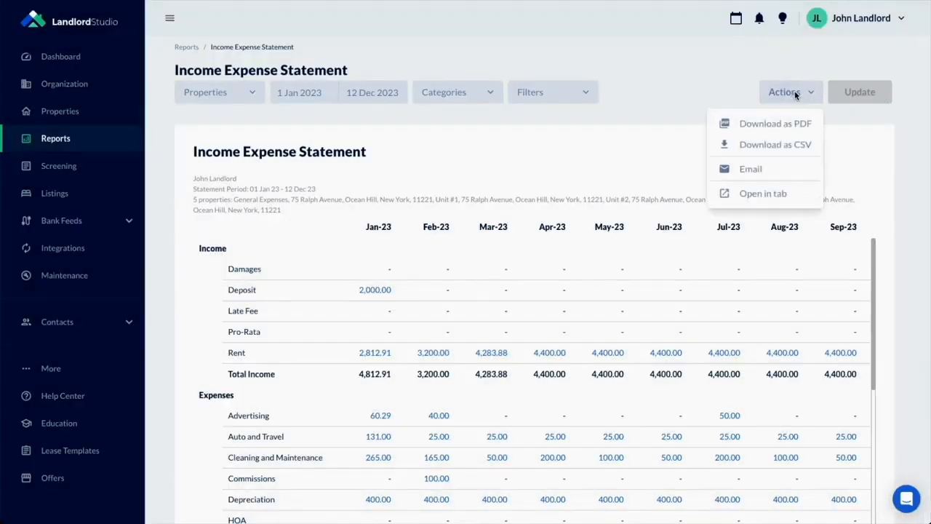
click(778, 128)
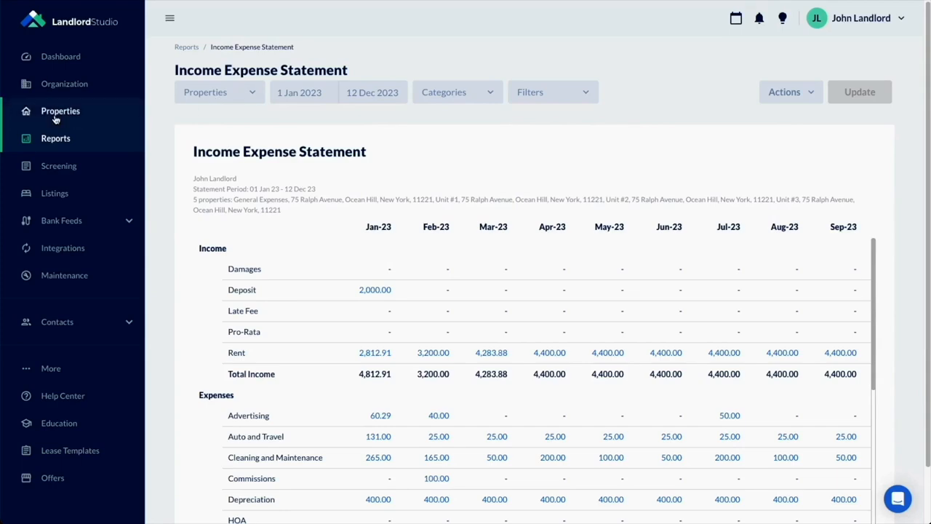
Open the Schedule E report and check its Categories, Filters and Properties choices.
click(52, 139)
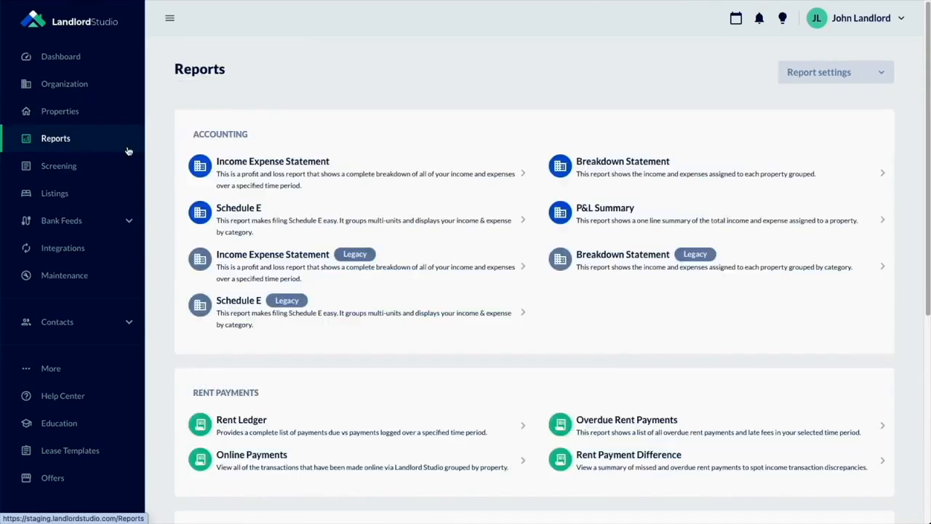
click(384, 218)
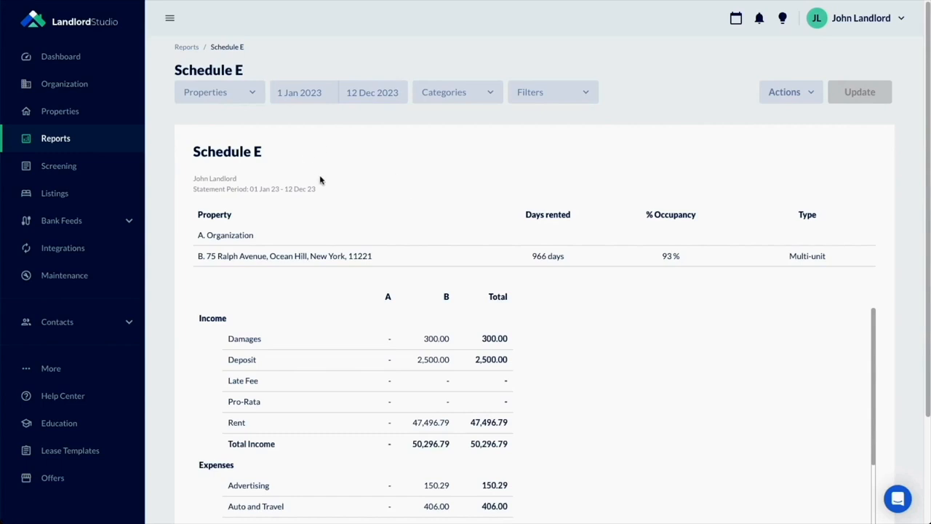
click(466, 93)
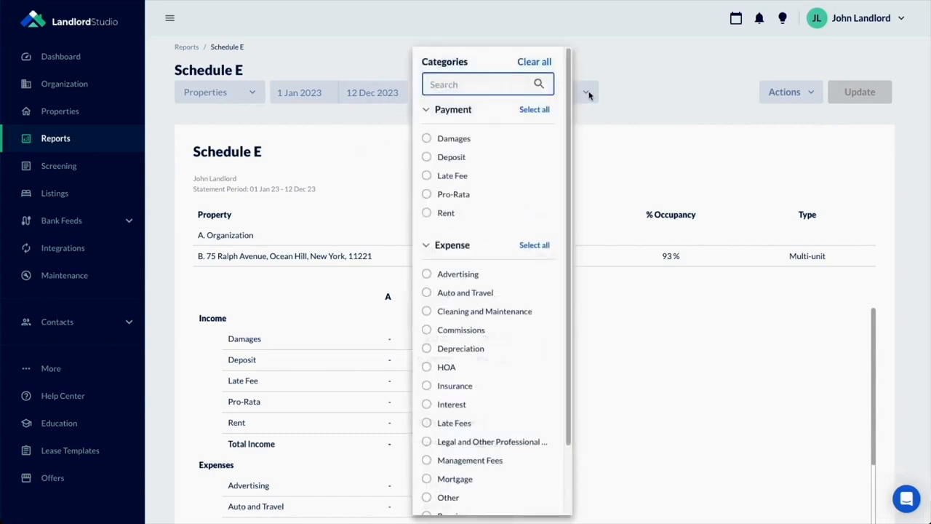
click(588, 93)
click(245, 93)
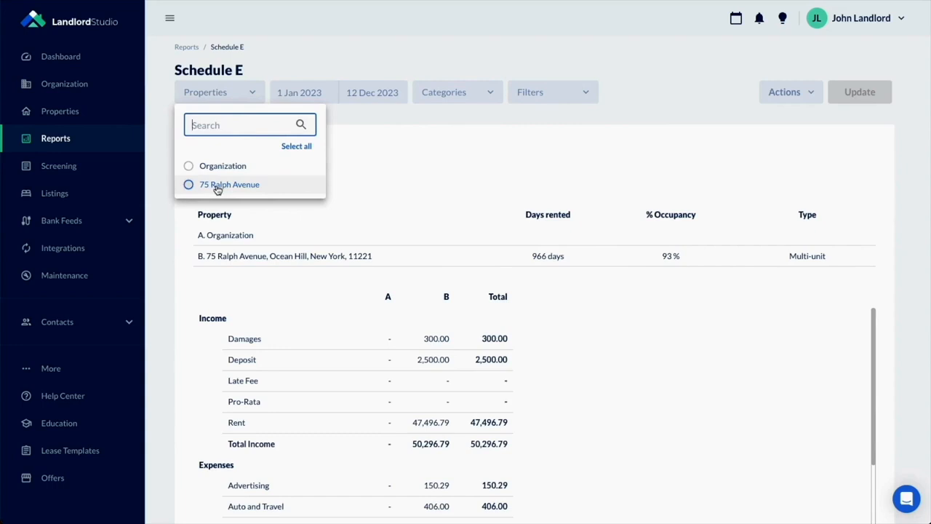
Scroll through the Schedule E table showing $50,296.79 income and $25,182.50 net profit.
scroll(441, 187, down, 2)
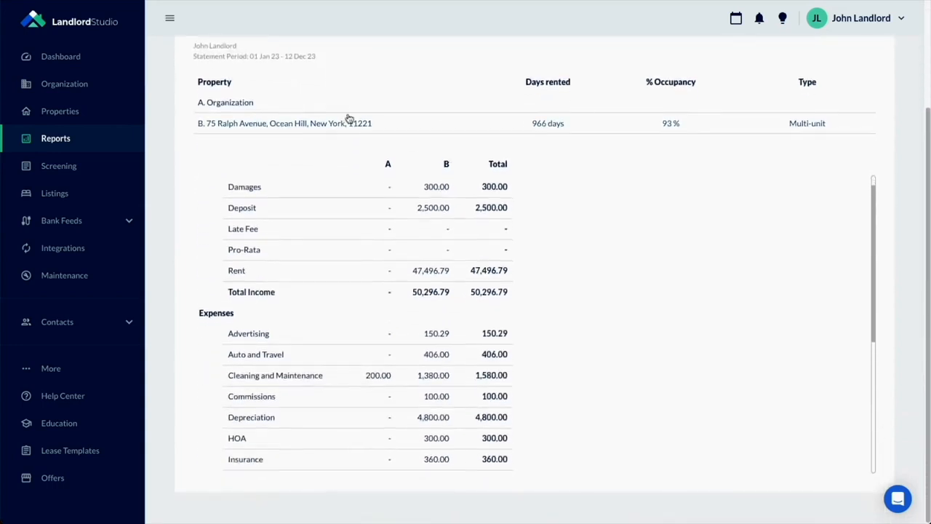
scroll(328, 194, down, 2)
scroll(335, 190, down, 3)
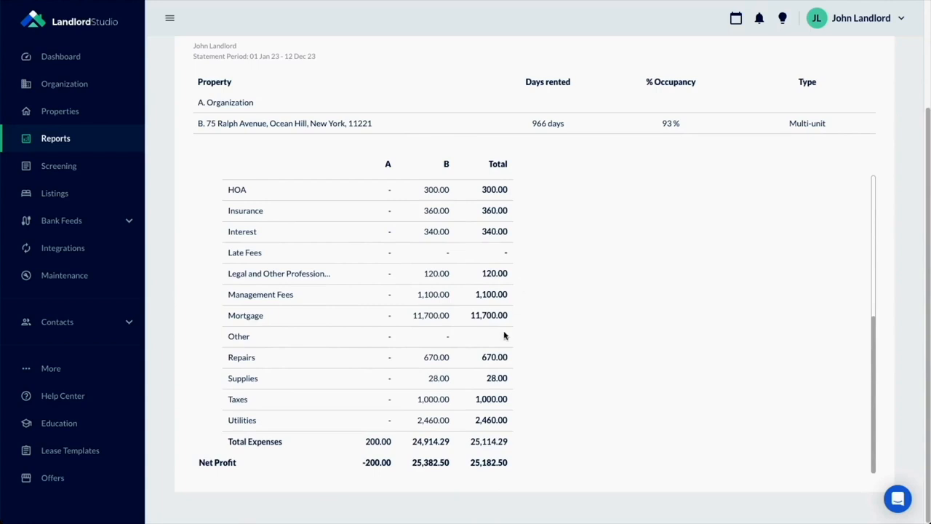
scroll(543, 291, up, 5)
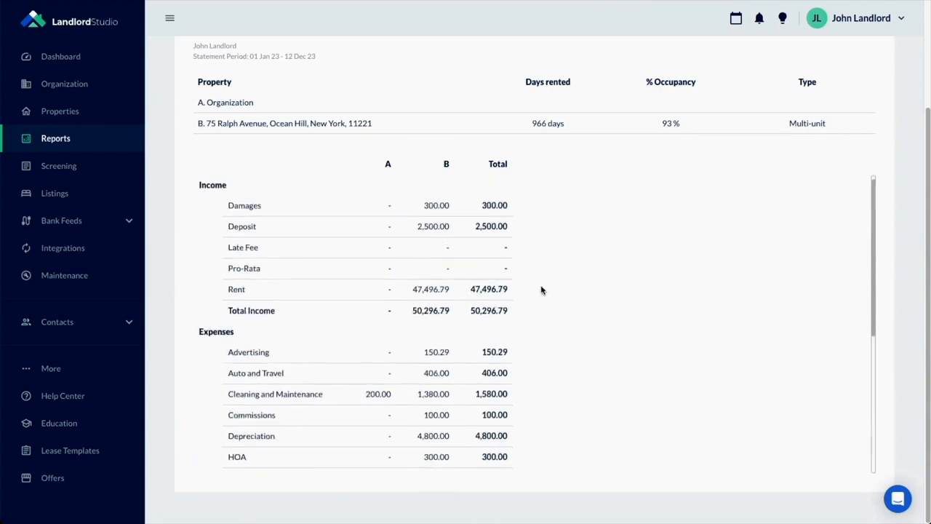
scroll(544, 284, down, 5)
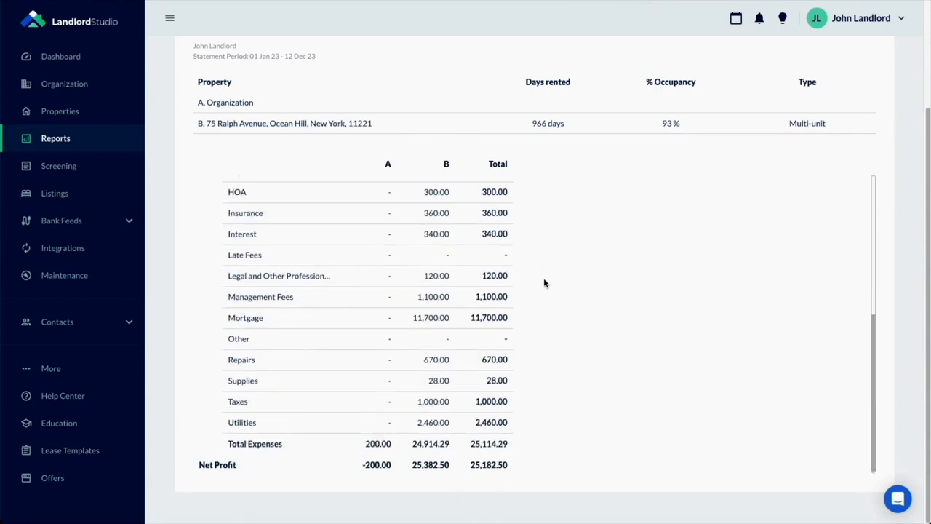
scroll(546, 279, up, 5)
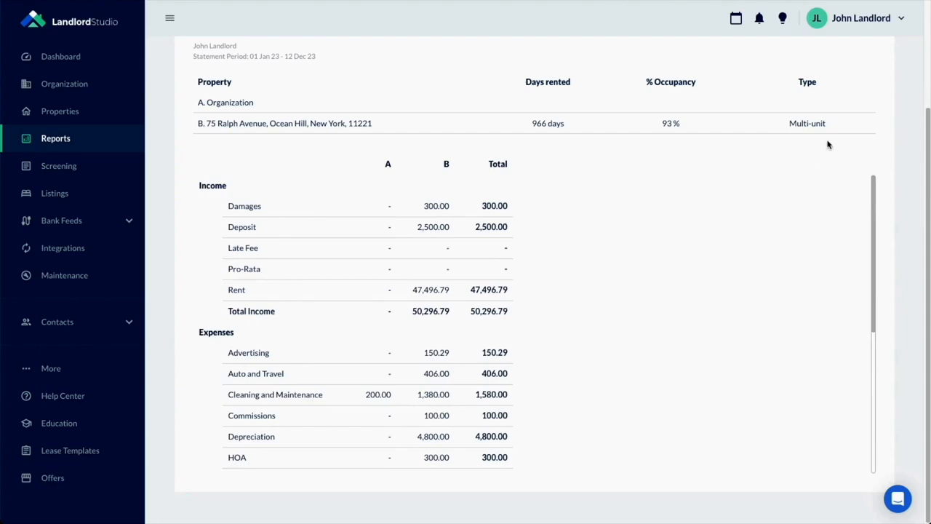
scroll(822, 143, up, 2)
Email the Schedule E report to the accountant in CSV format, then look over the PDF copy.
click(815, 95)
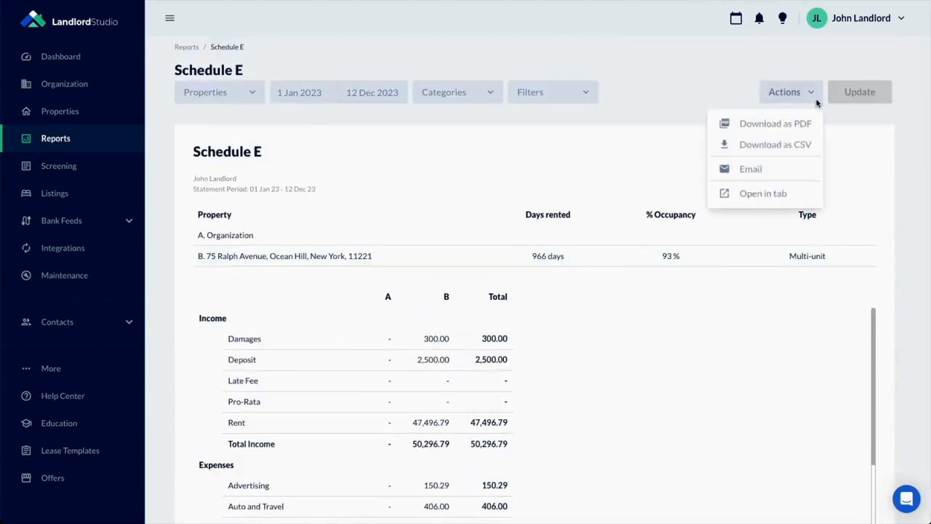
click(779, 170)
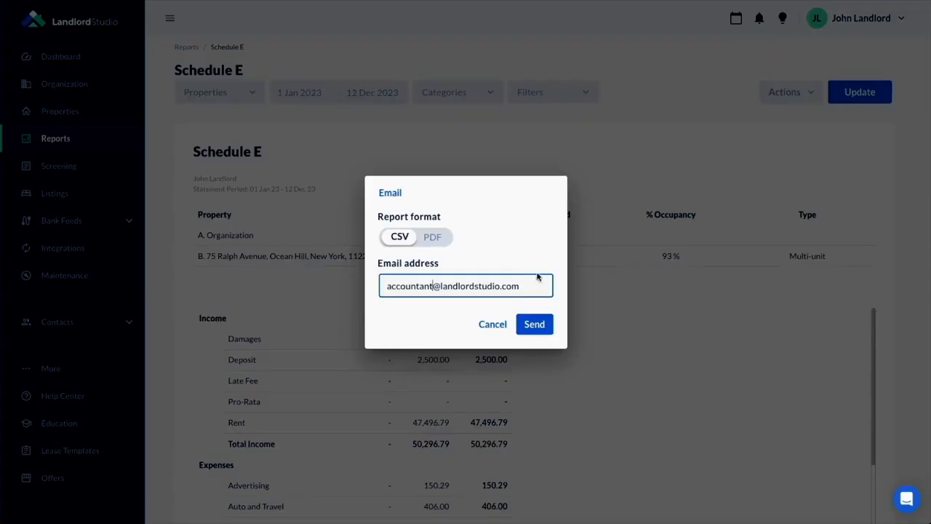
click(435, 238)
click(390, 238)
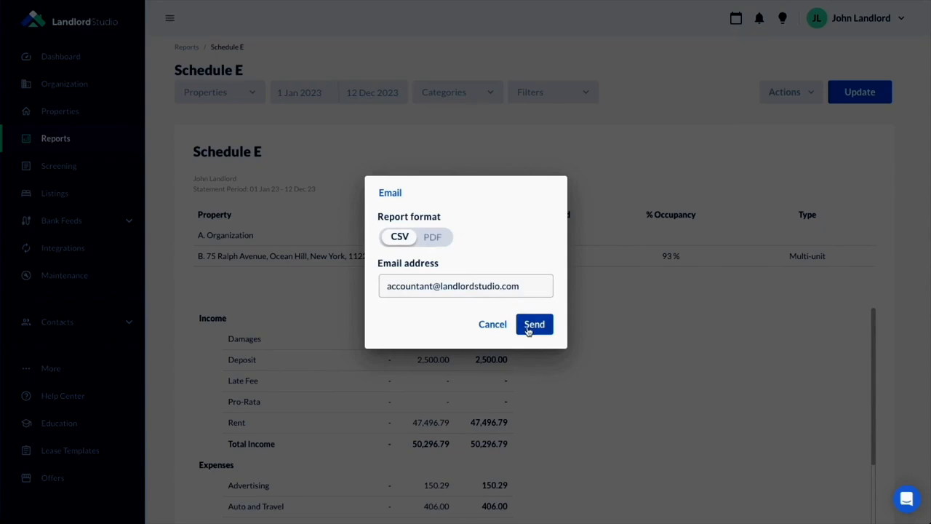
click(526, 328)
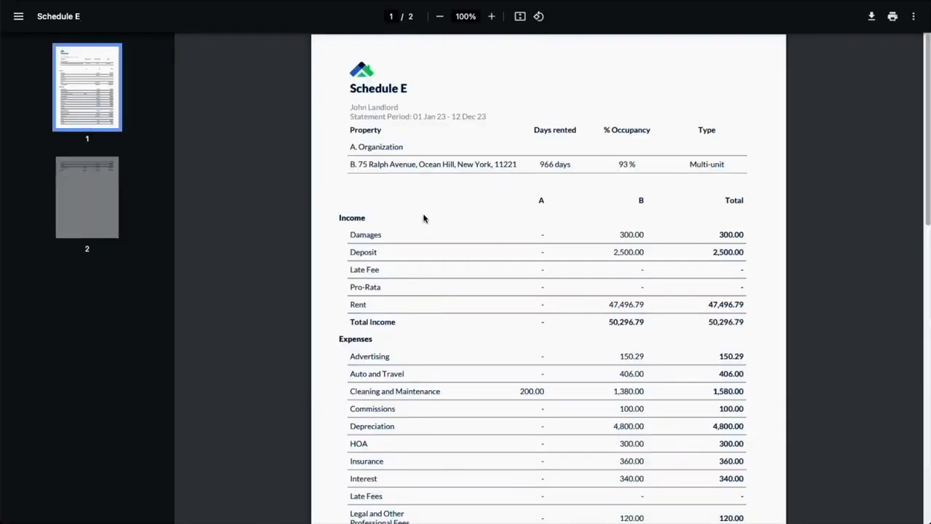
scroll(565, 308, down, 10)
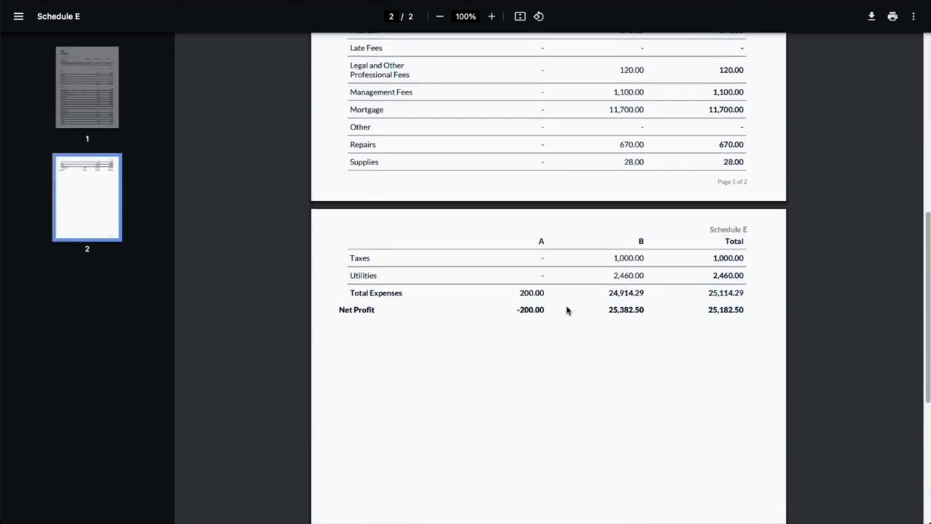
scroll(568, 311, up, 10)
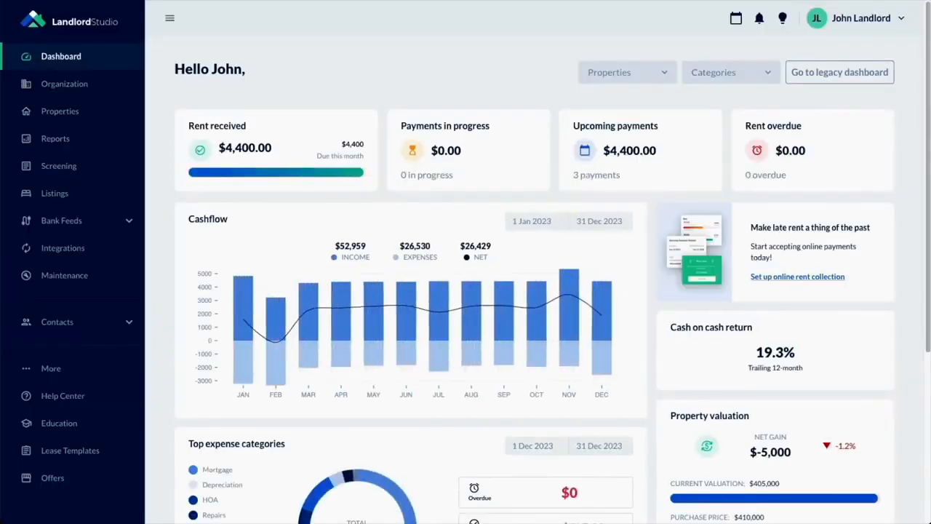
Check and close the reminders list, then open the calendar of upcoming events.
scroll(723, 270, down, 4)
scroll(806, 102, up, 4)
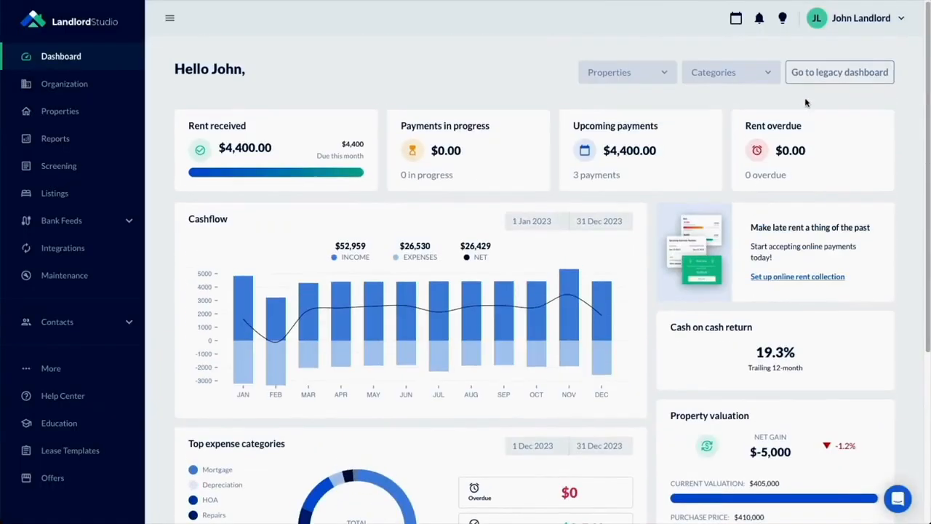
click(758, 19)
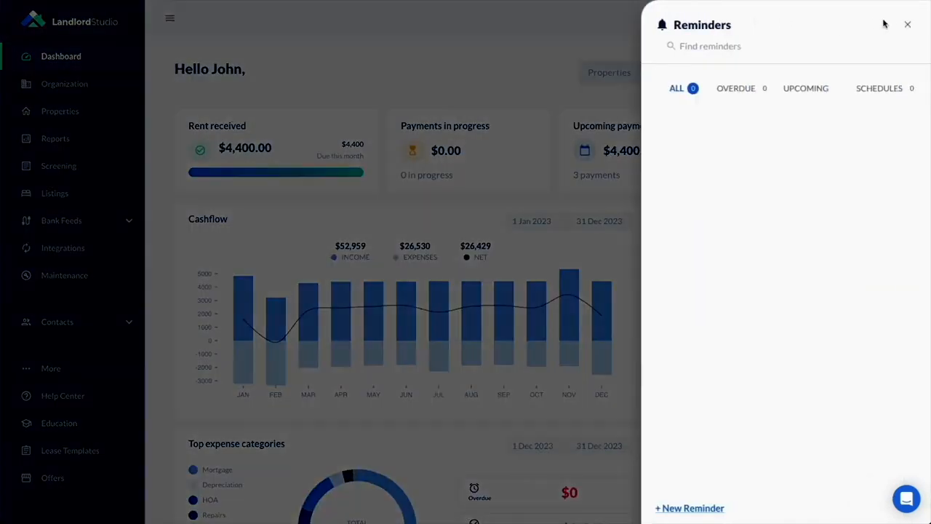
click(905, 22)
click(735, 19)
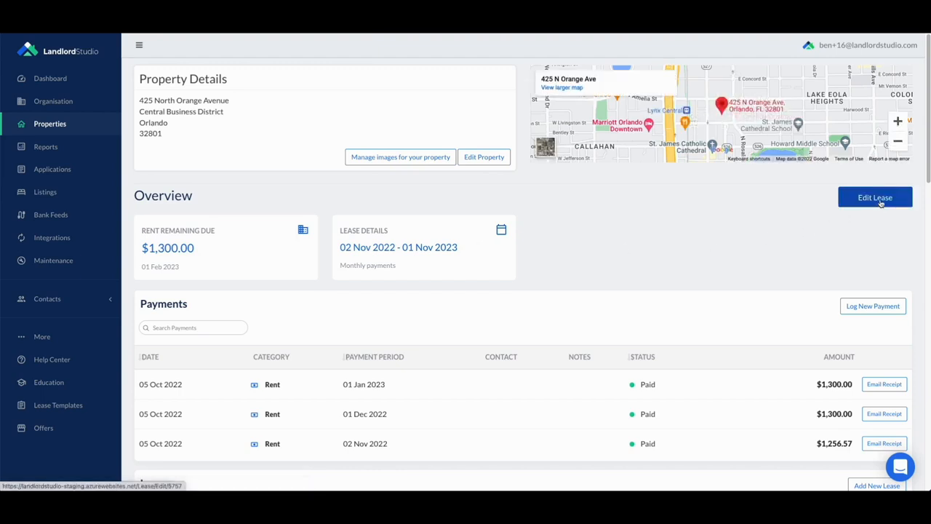
Edit the lease to enable online rent collection with tenant-paid processing fees, and save it.
click(881, 203)
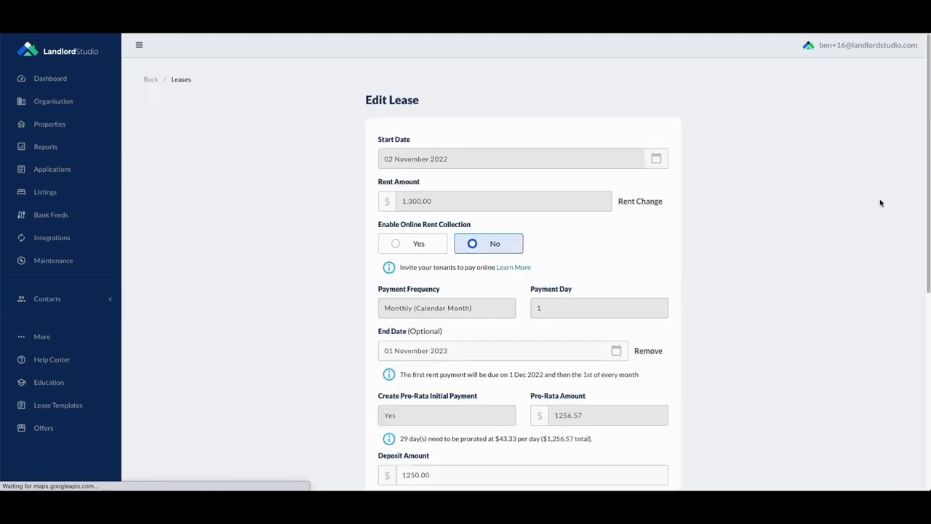
click(438, 250)
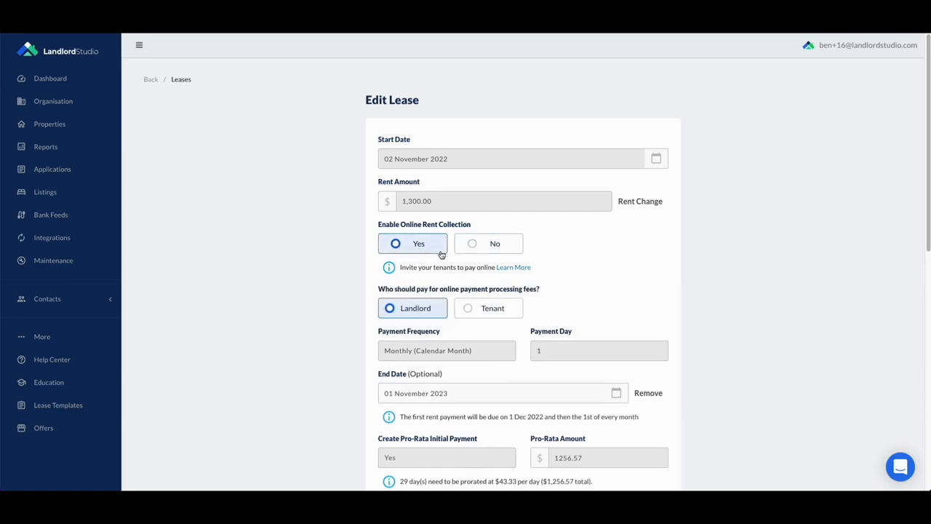
click(482, 315)
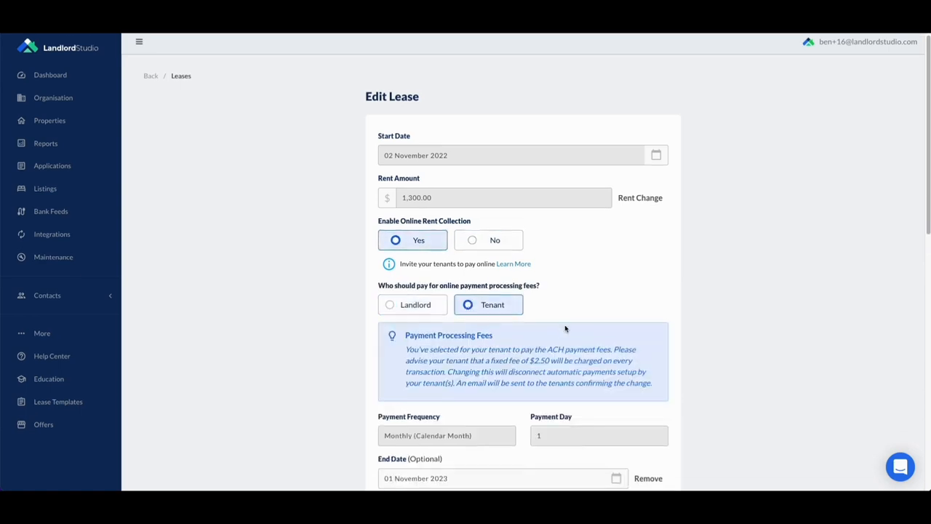
scroll(565, 329, down, 1)
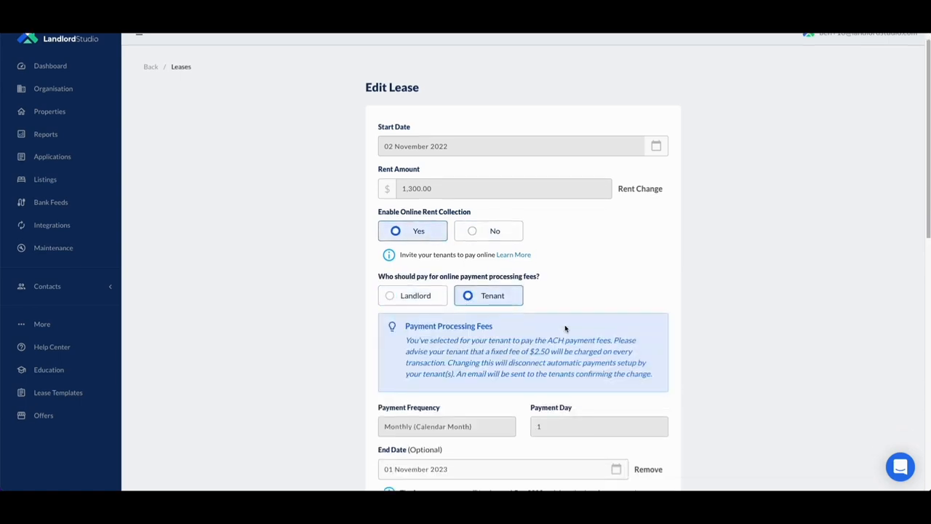
scroll(565, 329, down, 5)
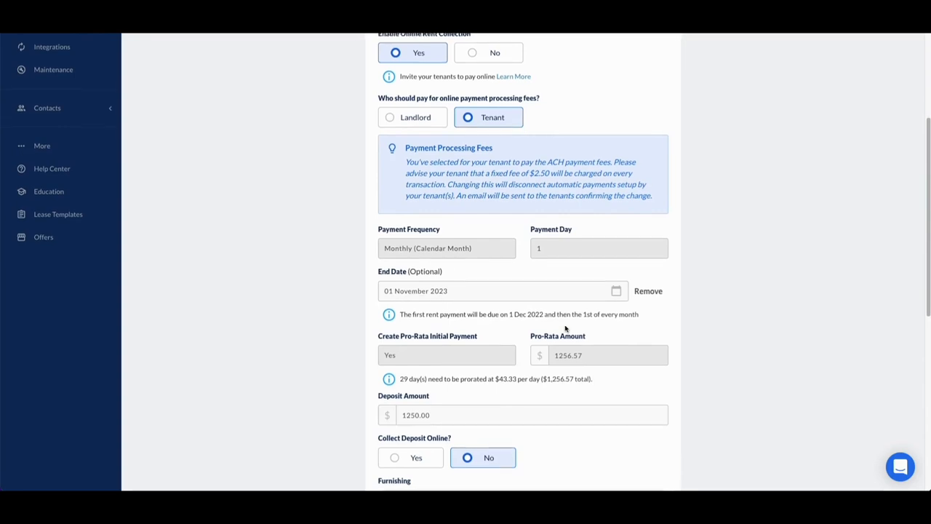
scroll(589, 388, down, 3)
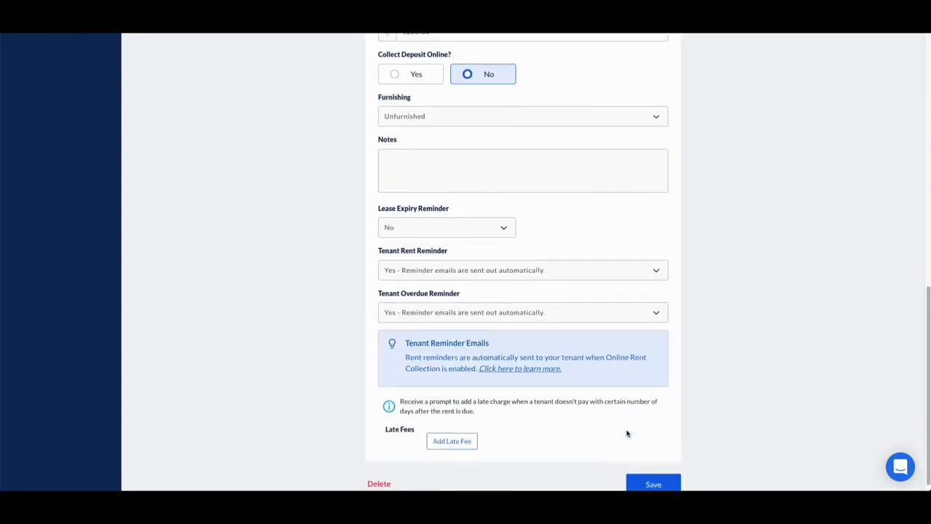
click(648, 472)
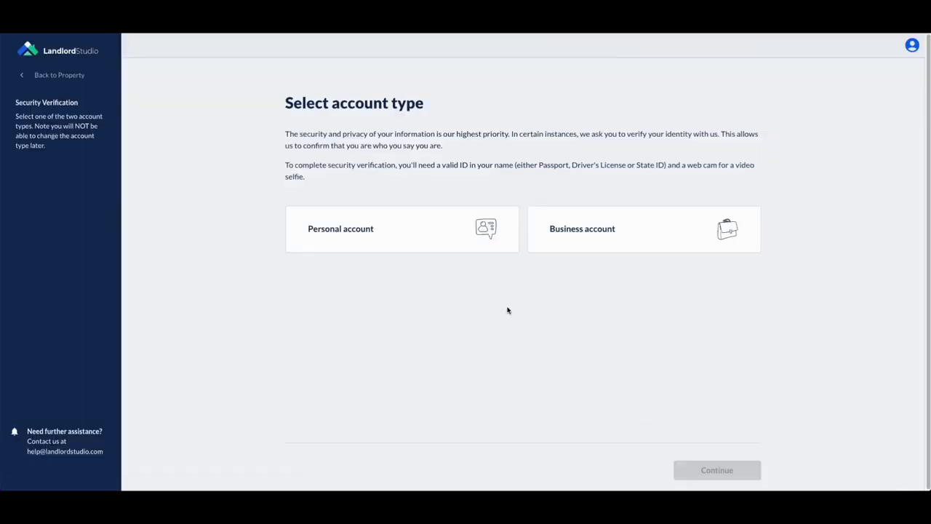
Choose a personal account, fill in the personal details, and accept the terms and privacy policies.
click(436, 243)
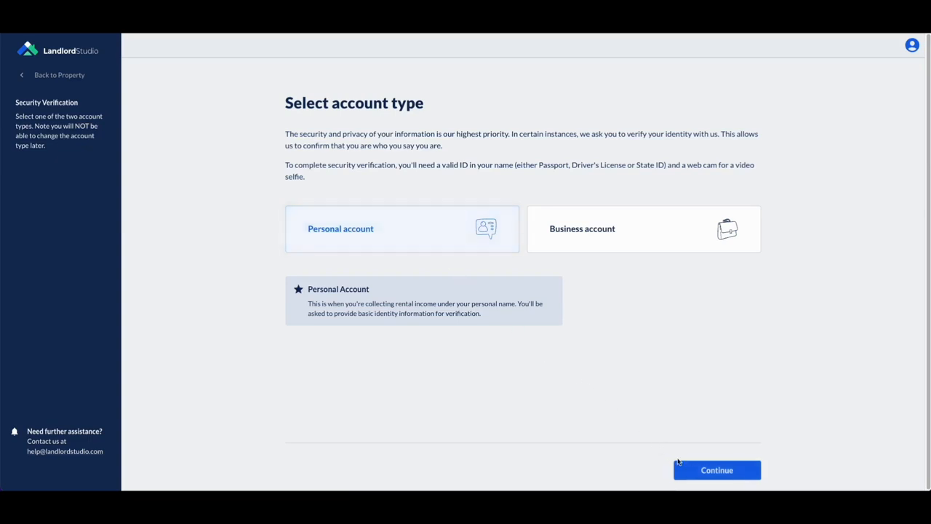
click(704, 476)
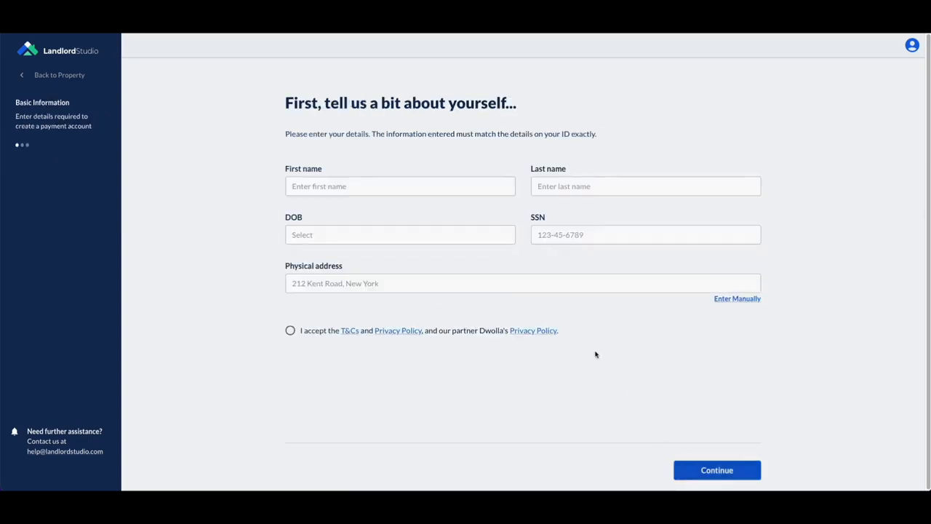
click(479, 187)
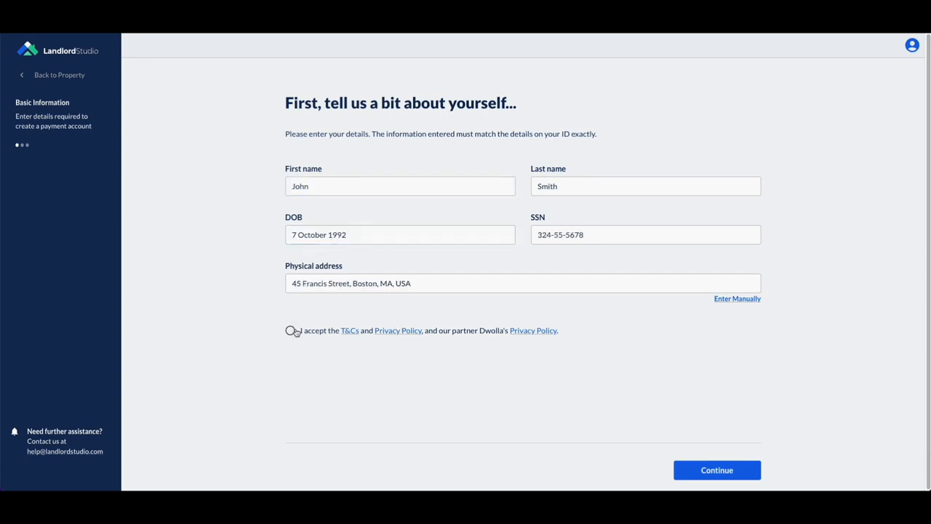
click(291, 331)
click(714, 471)
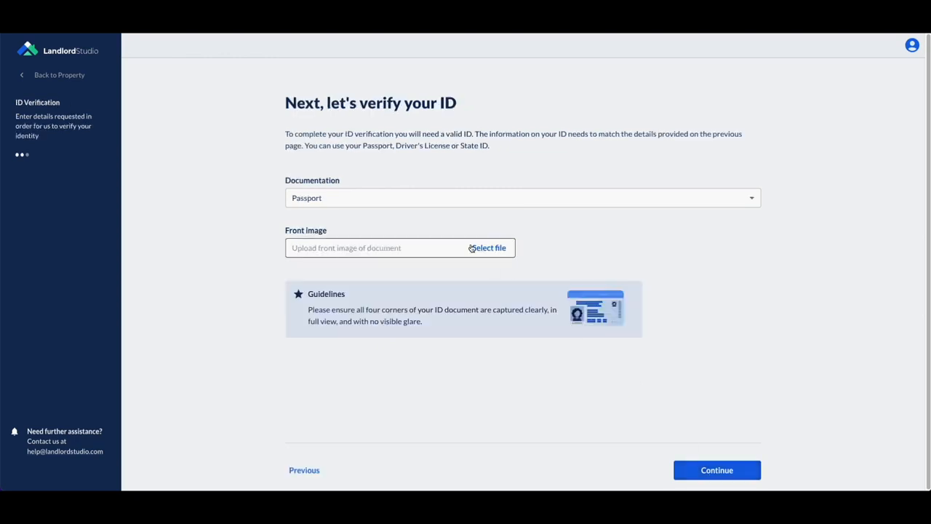
Upload the passport front image and start the video ID verification.
click(486, 248)
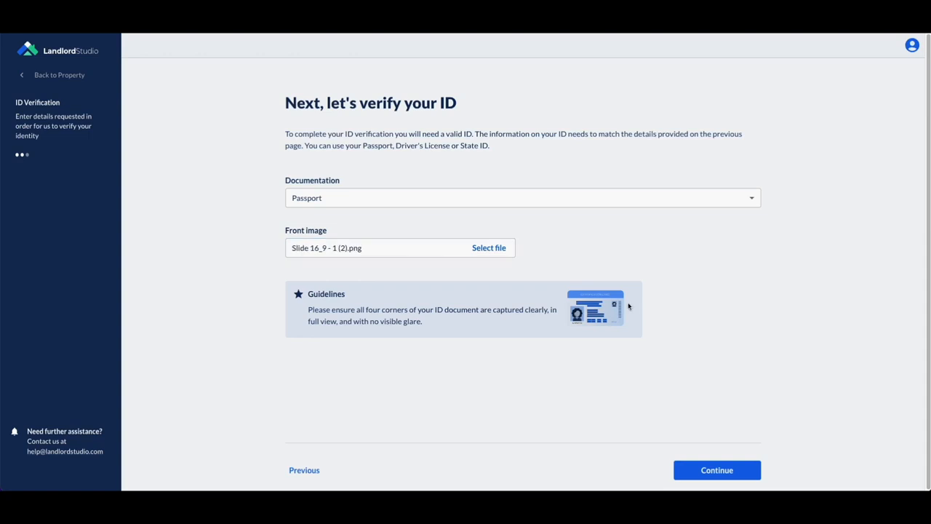
click(700, 473)
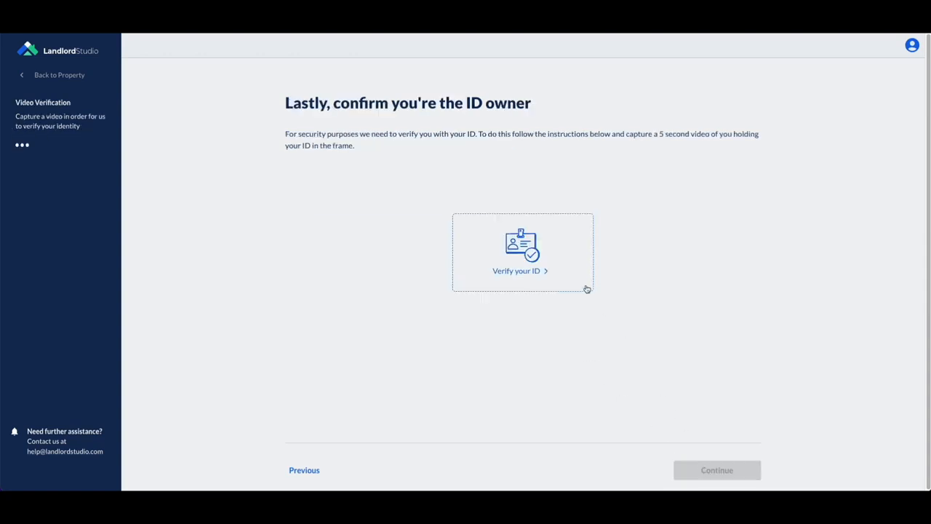
click(537, 271)
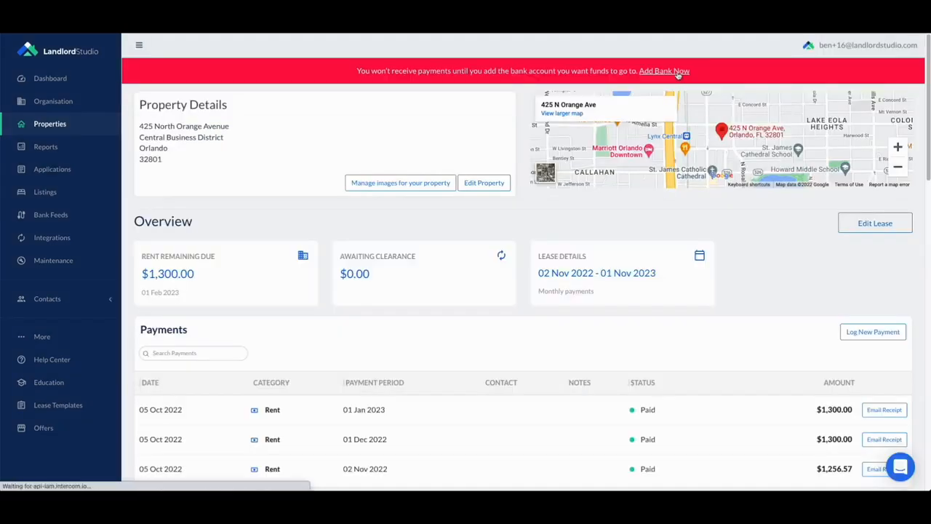
Add the bank account for rent deposits and email the listed tenant an online rent payment invitation.
click(678, 73)
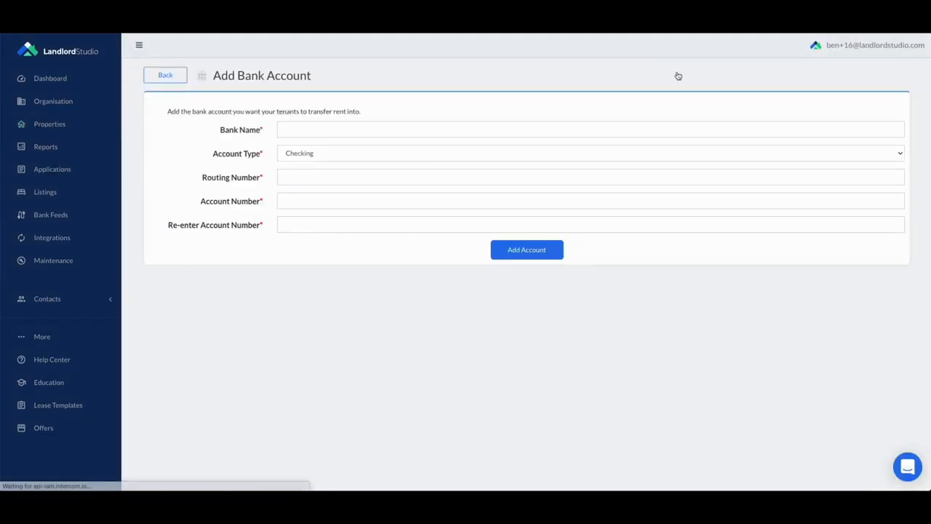
click(374, 132)
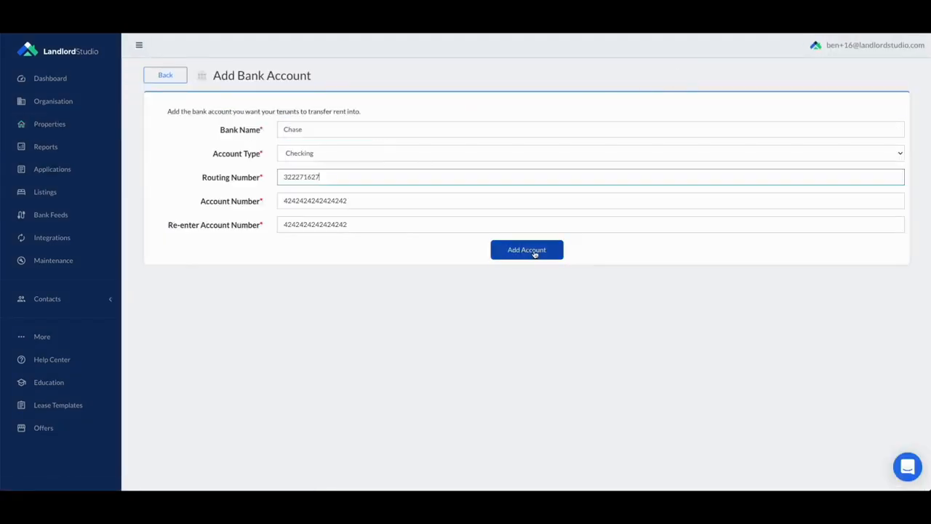
click(537, 251)
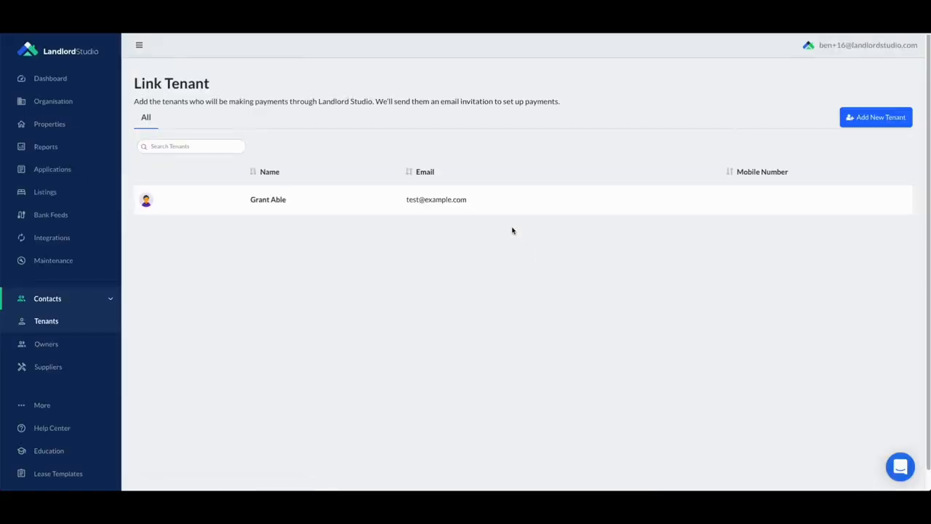
click(349, 201)
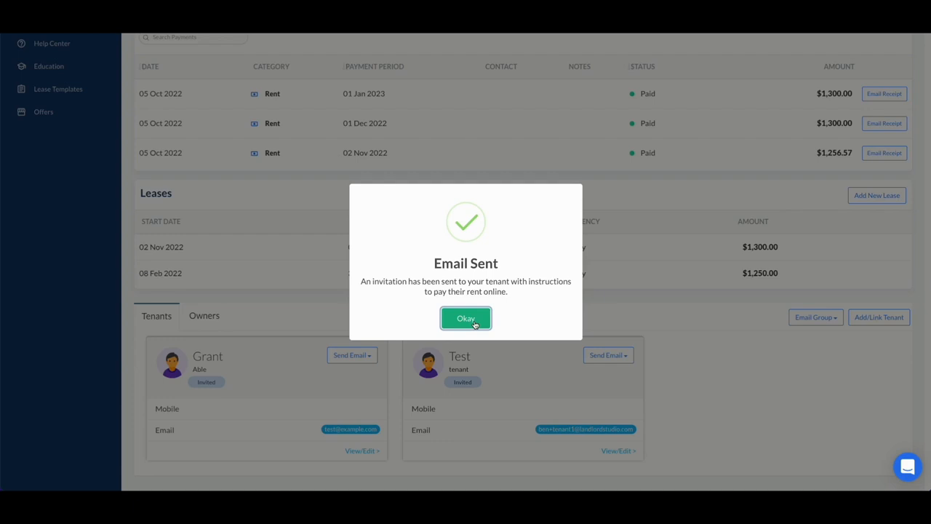
click(466, 320)
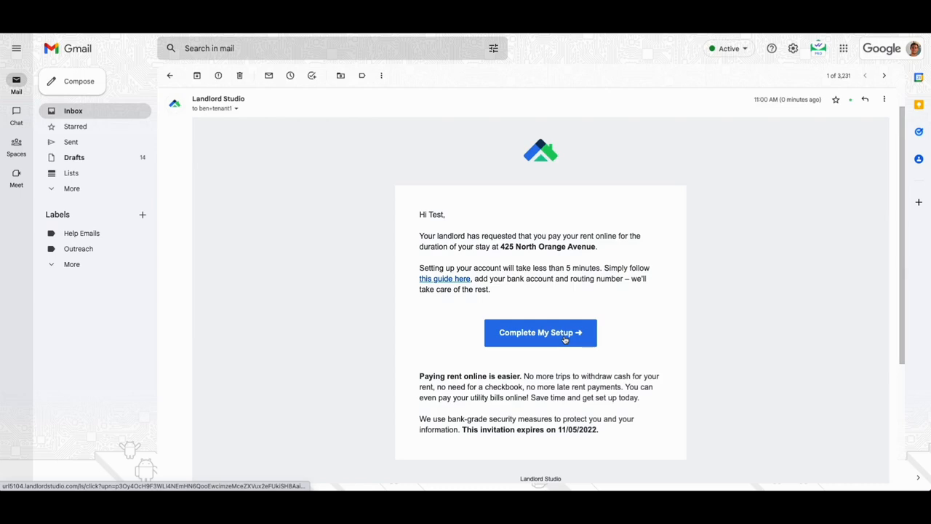
click(565, 336)
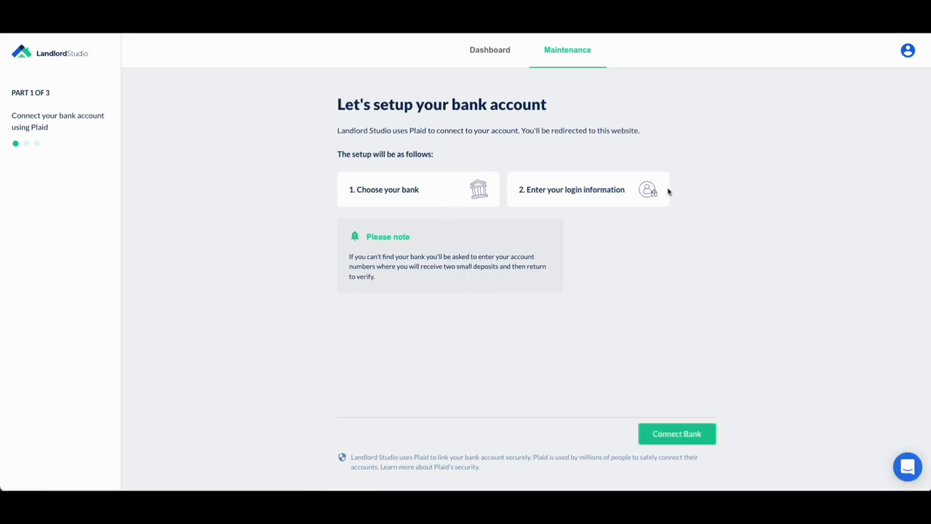
Connect the tenant's bank and enable $1,300 autopay withdrawn 5 days before the due date.
click(670, 434)
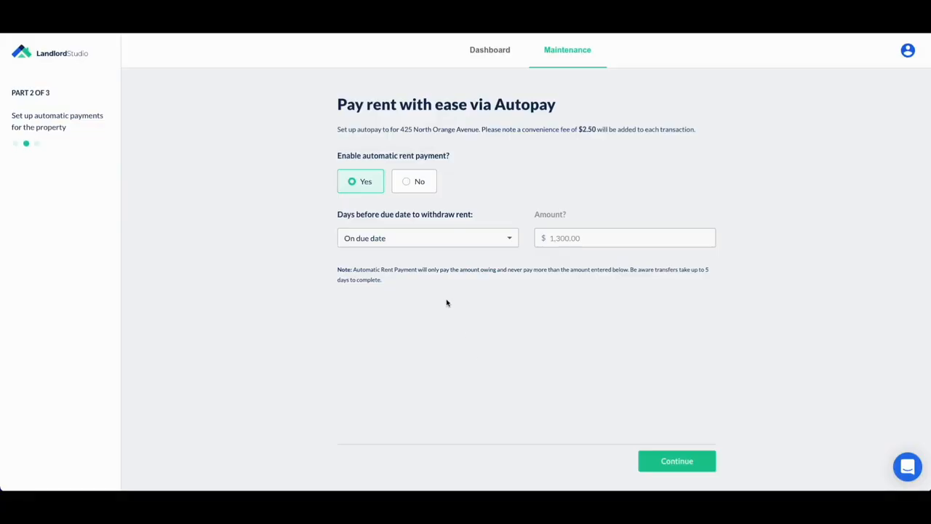
click(447, 303)
click(661, 462)
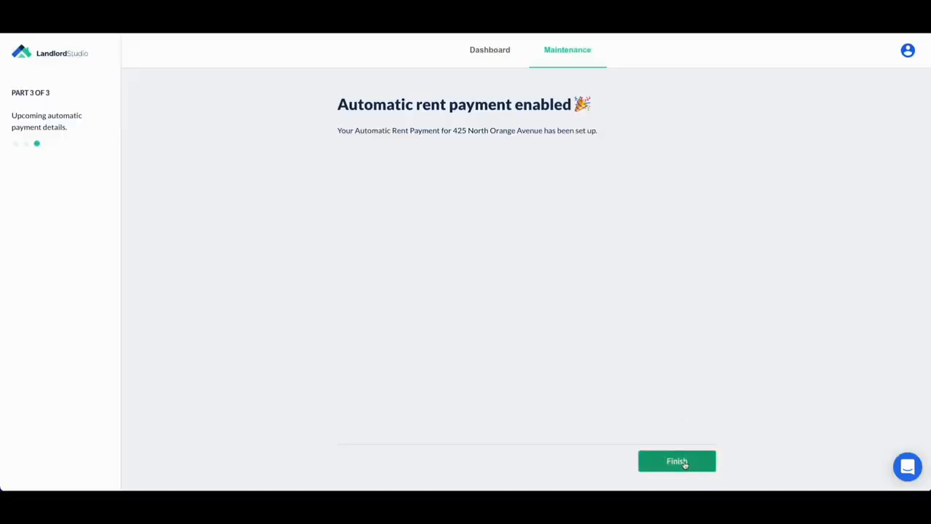
click(677, 461)
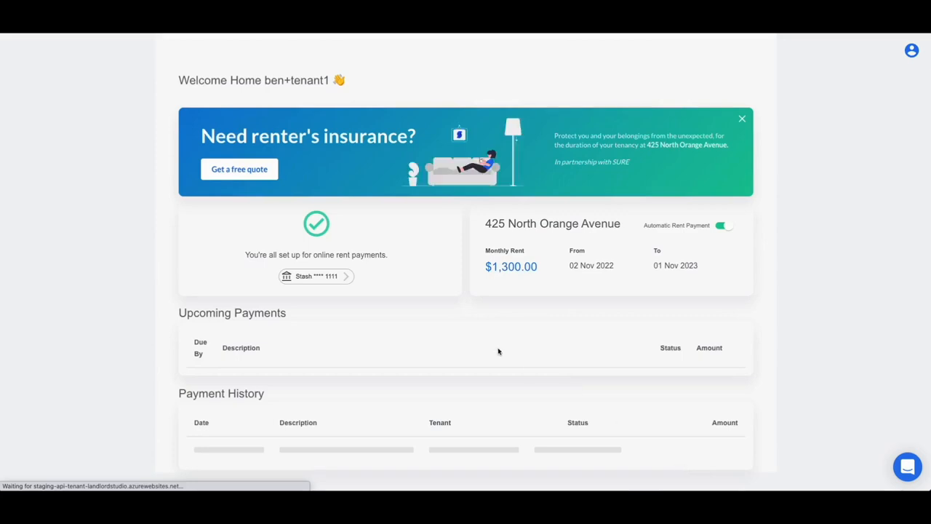
scroll(499, 358, down, 1)
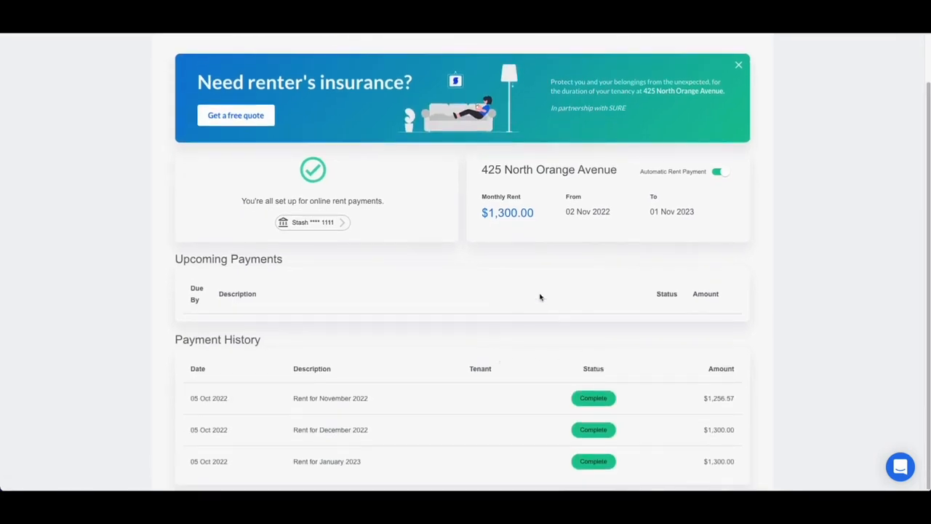
scroll(533, 300, up, 1)
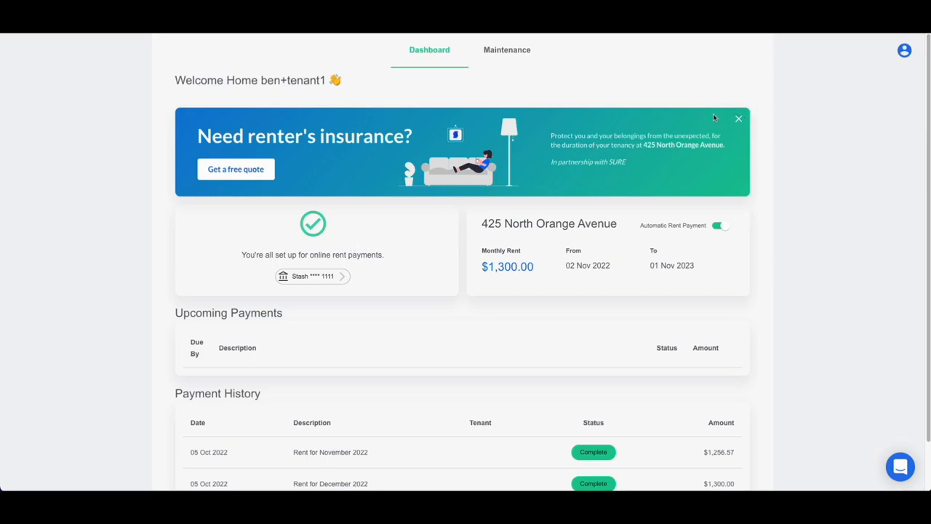
click(507, 52)
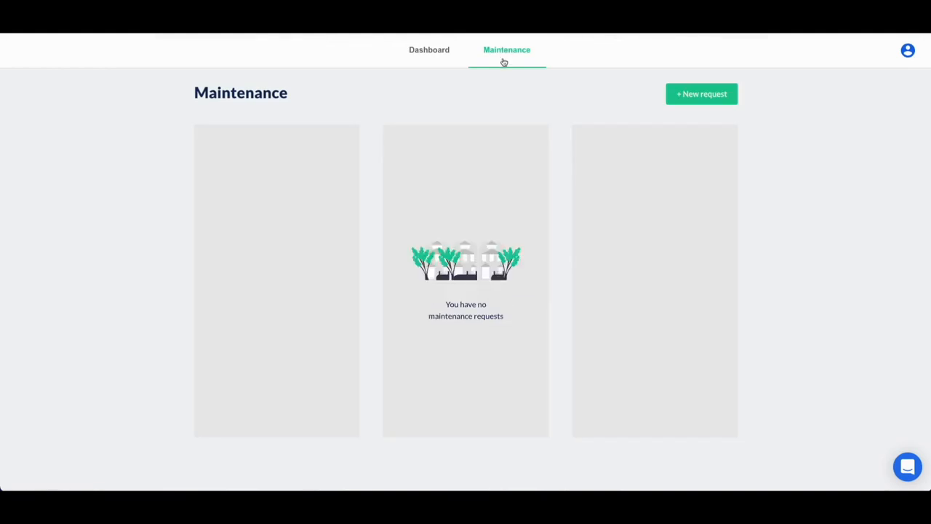
click(723, 95)
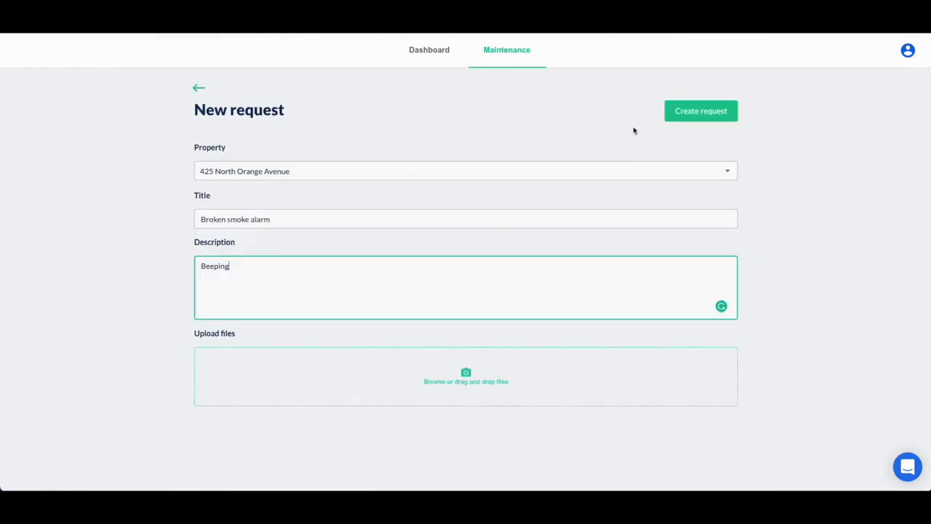
click(692, 112)
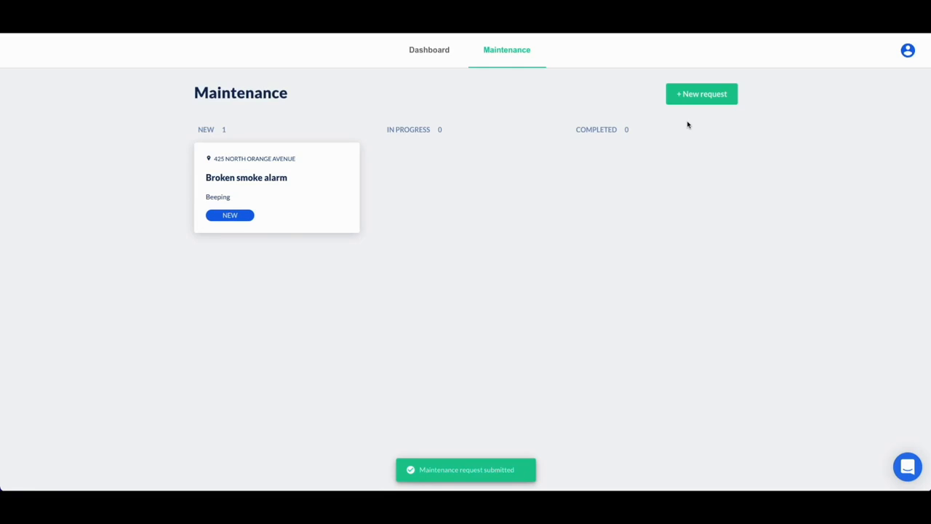
click(419, 61)
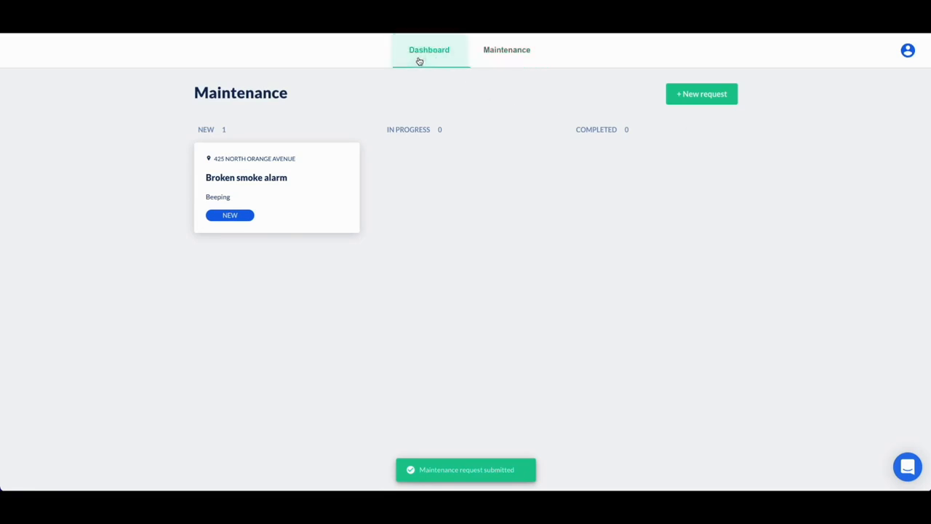